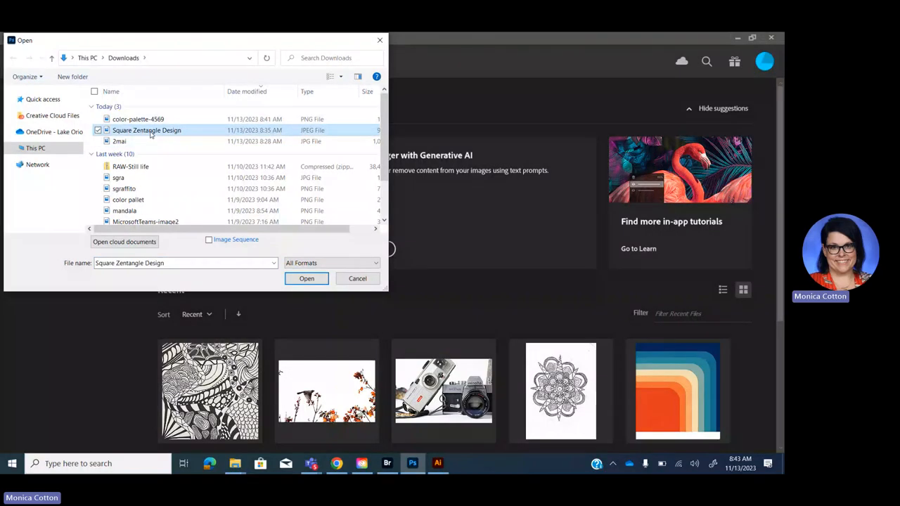
Step: Open Square Zentangle Design.jpeg and then color-palette-4569.png as a second document
left_click(309, 280)
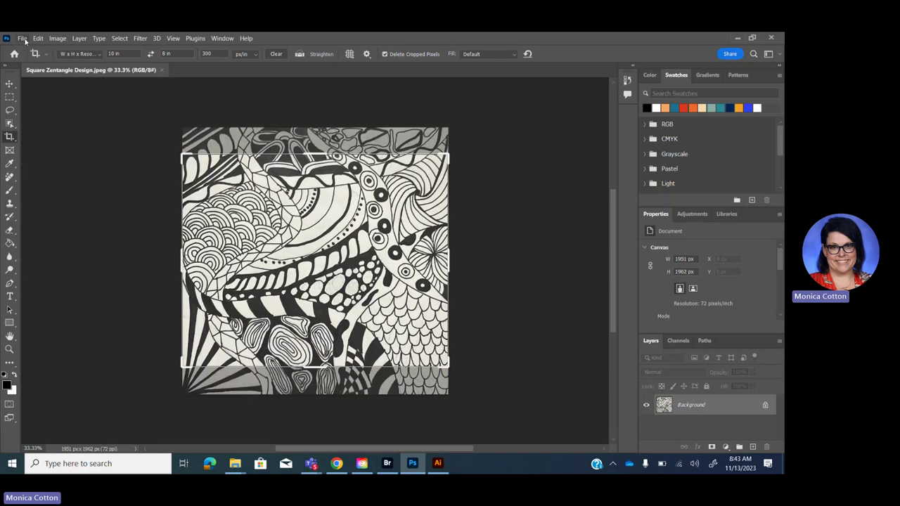
left_click(22, 38)
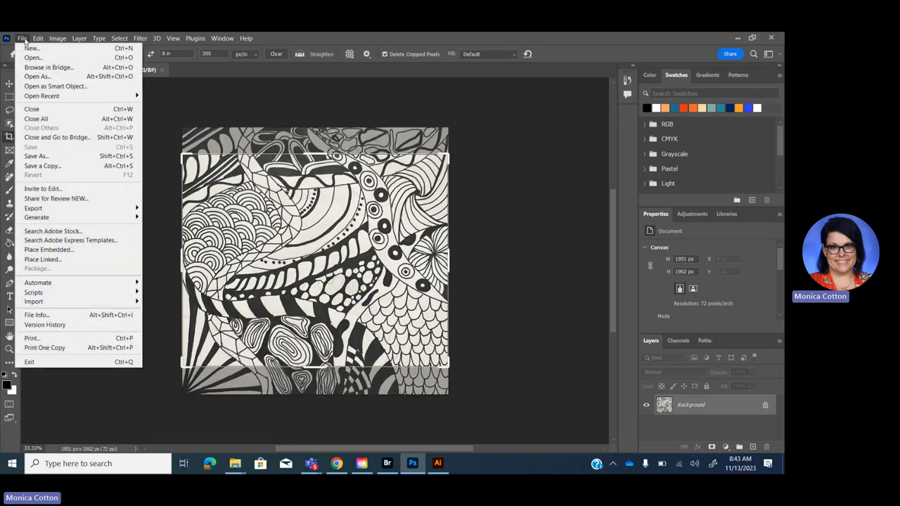
left_click(31, 57)
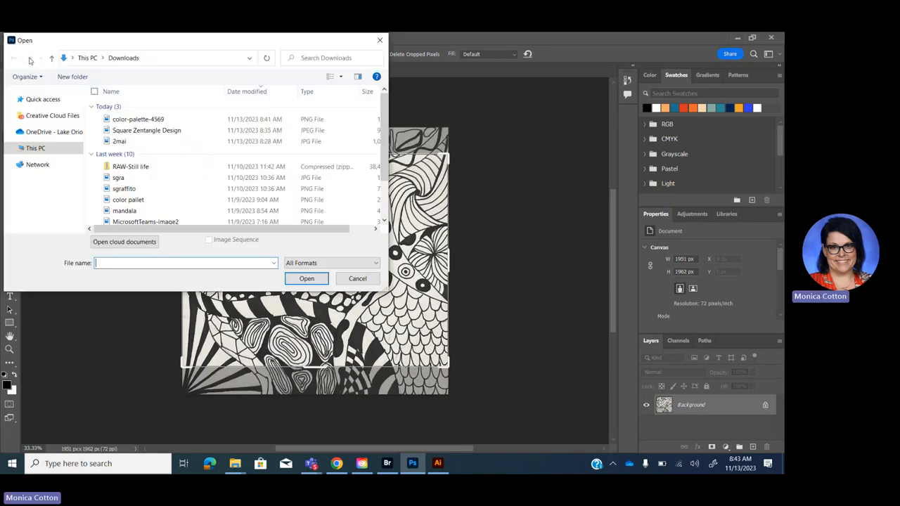
mouse_move(138, 119)
double_click(149, 121)
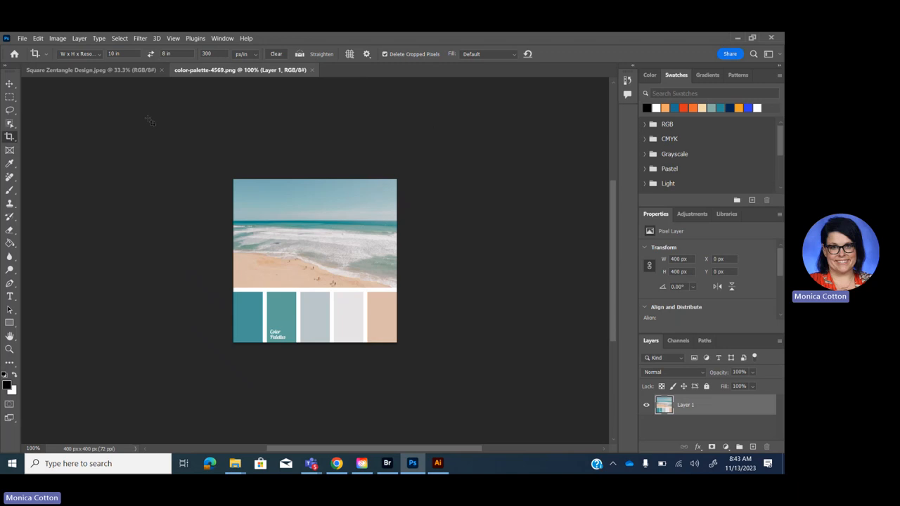
Step: Make the zentangle document active and switch from Crop to the Move tool
left_click(115, 71)
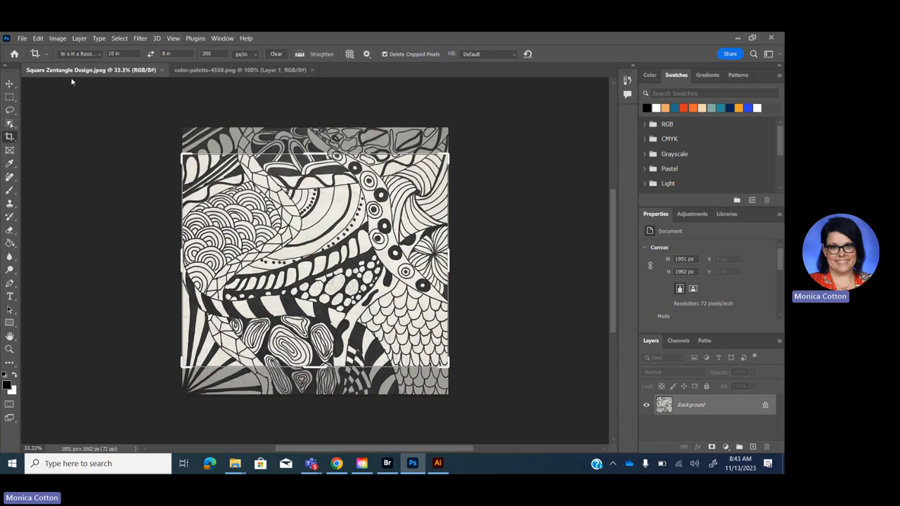
left_click(9, 84)
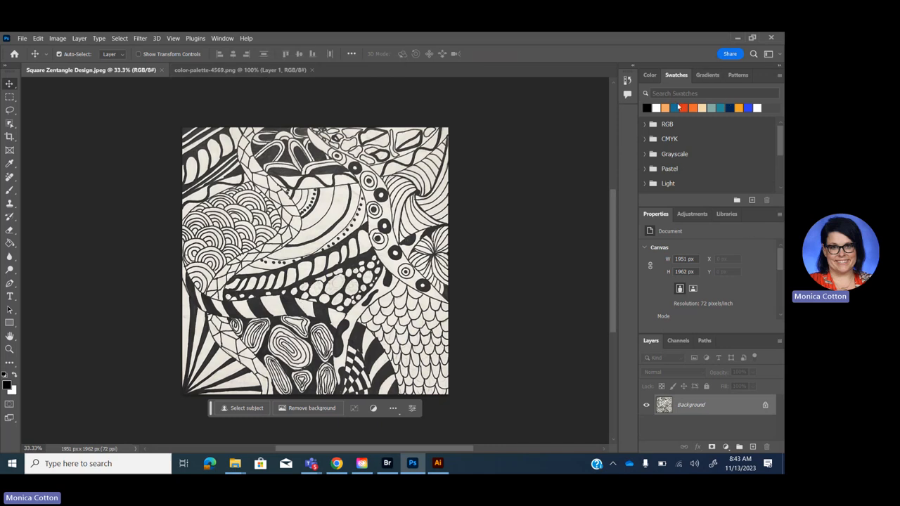
left_click(650, 75)
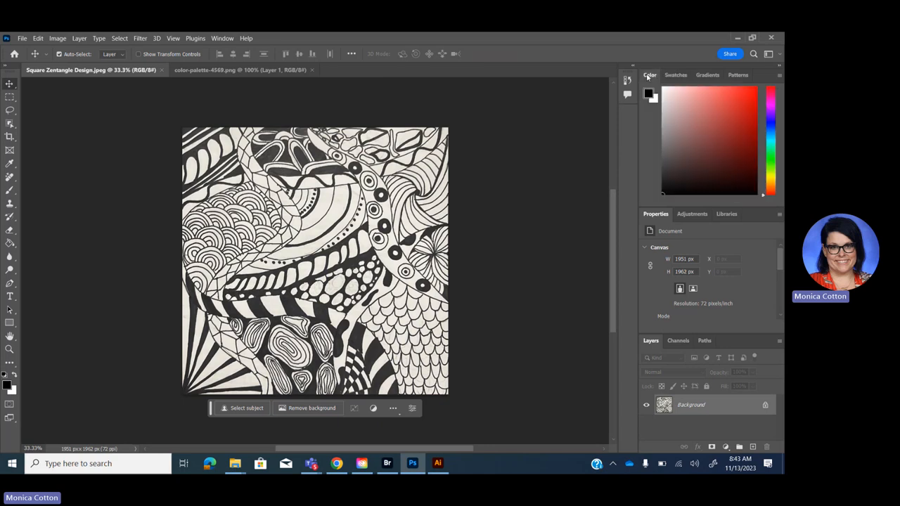
left_click(676, 75)
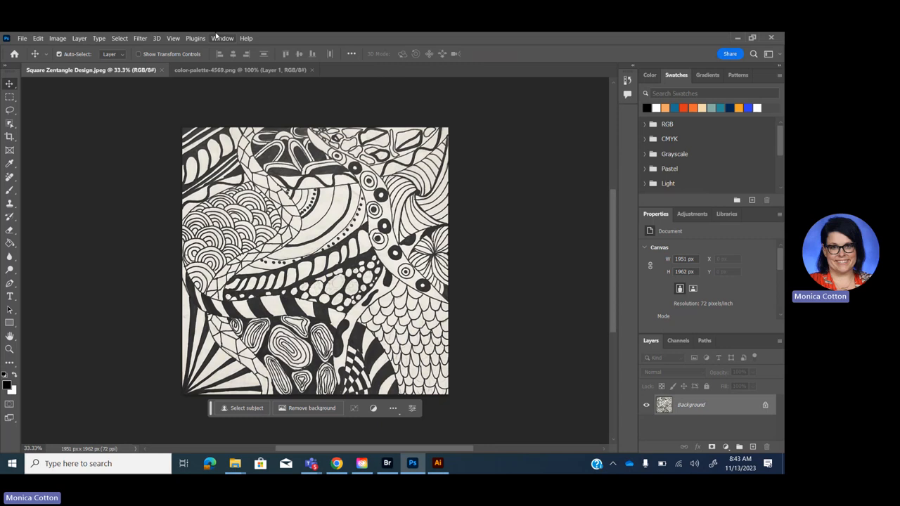
left_click(222, 39)
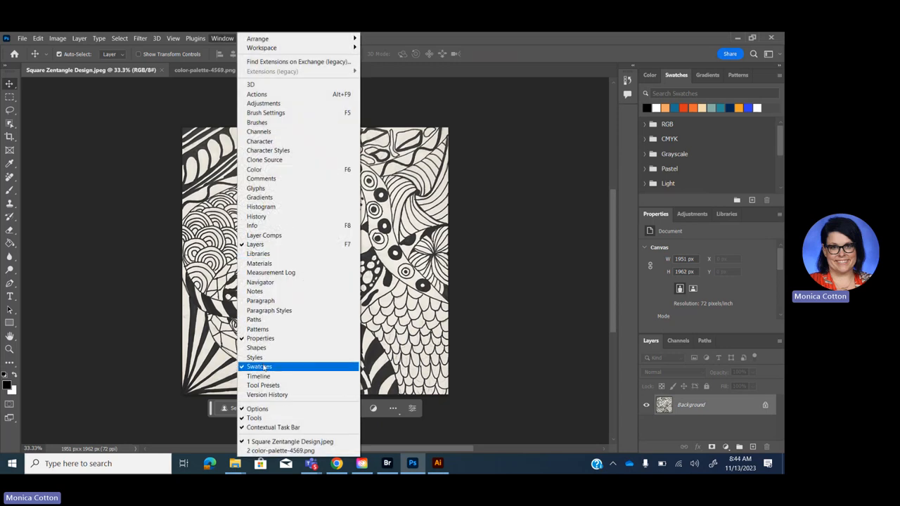
left_click(512, 184)
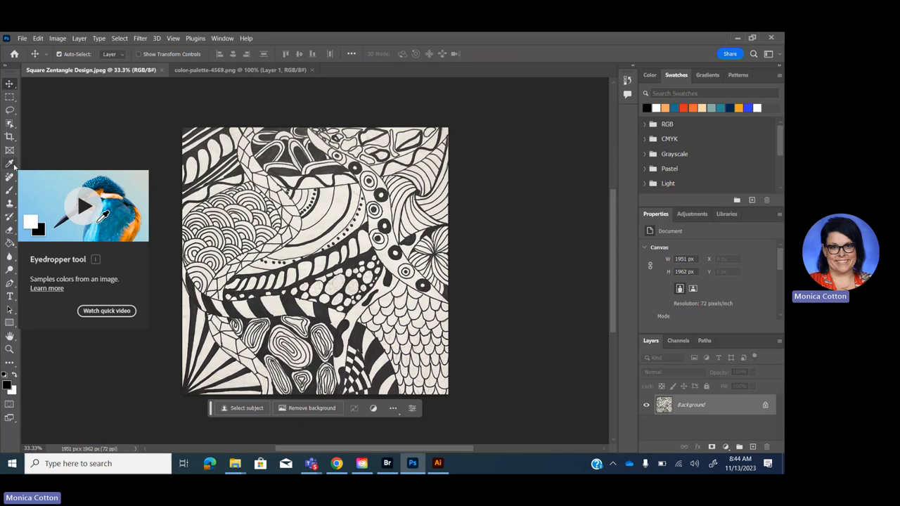
Step: Eyedropper the palette's dark teal, teal, blue-grey, off-white and peach into swatches, then return to the zentangle
left_click(221, 71)
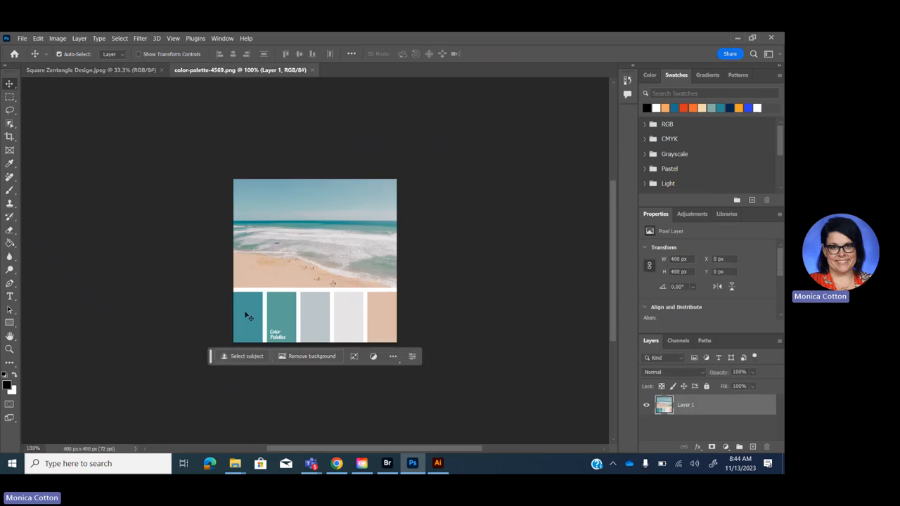
key("i")
left_click(246, 315)
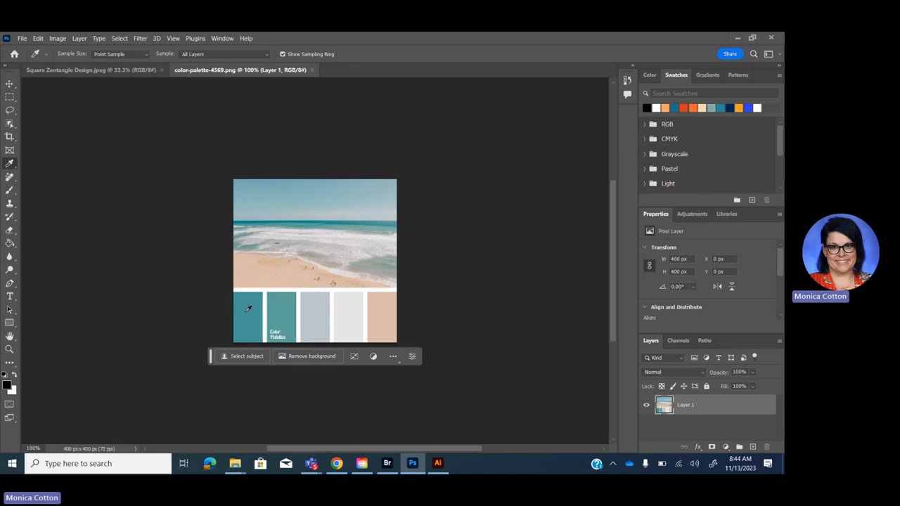
left_click(248, 310)
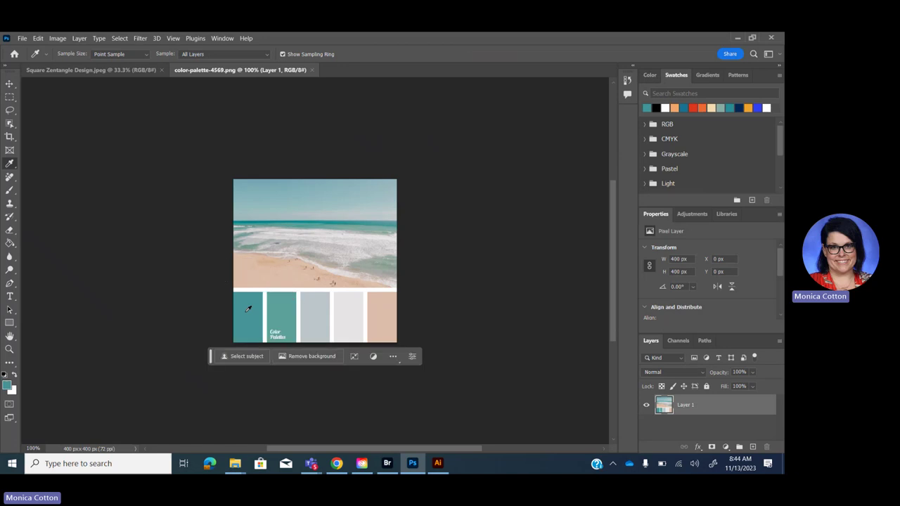
left_click(292, 298)
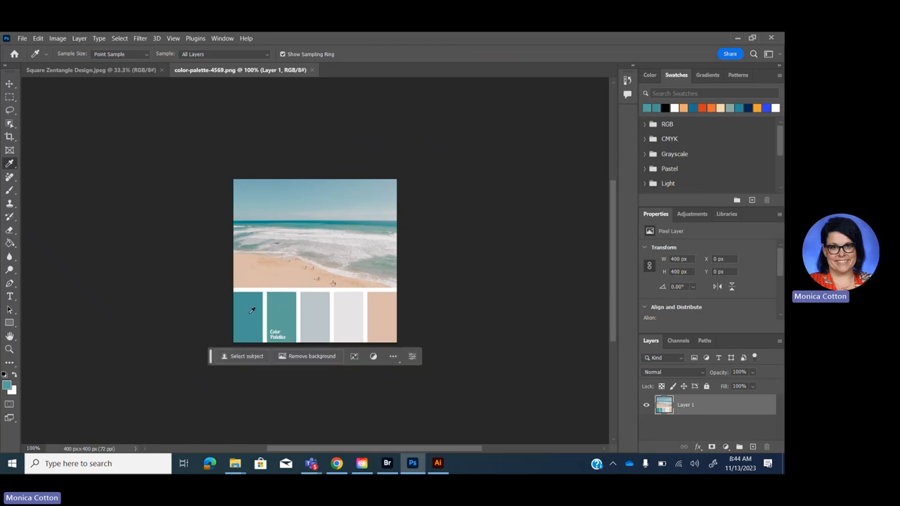
left_click(317, 311)
left_click(358, 301)
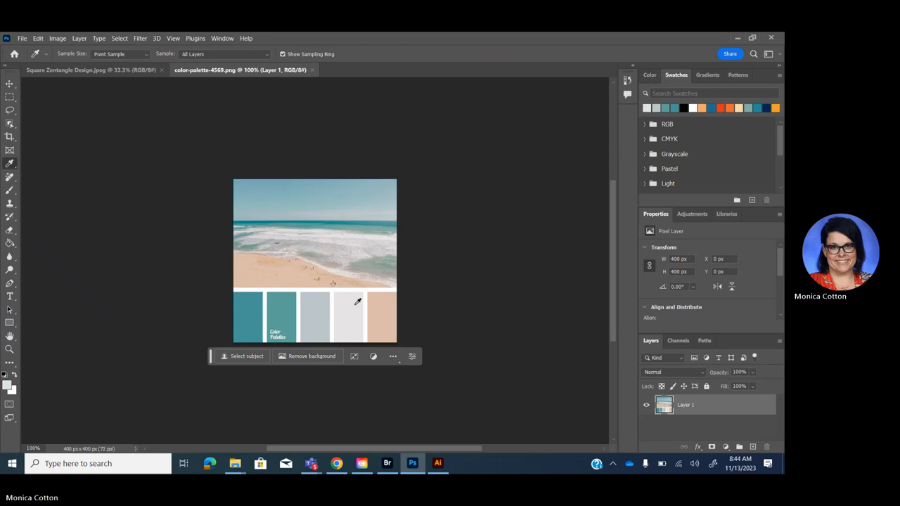
left_click(387, 304)
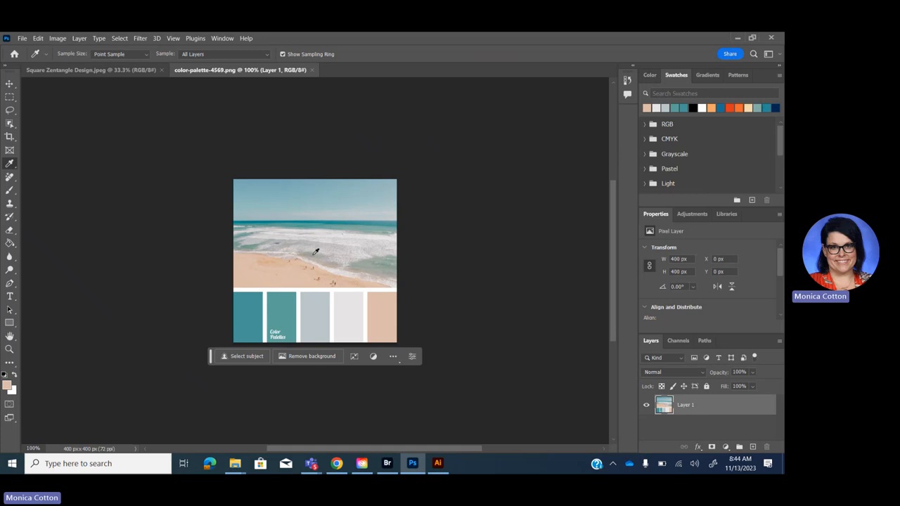
left_click(114, 72)
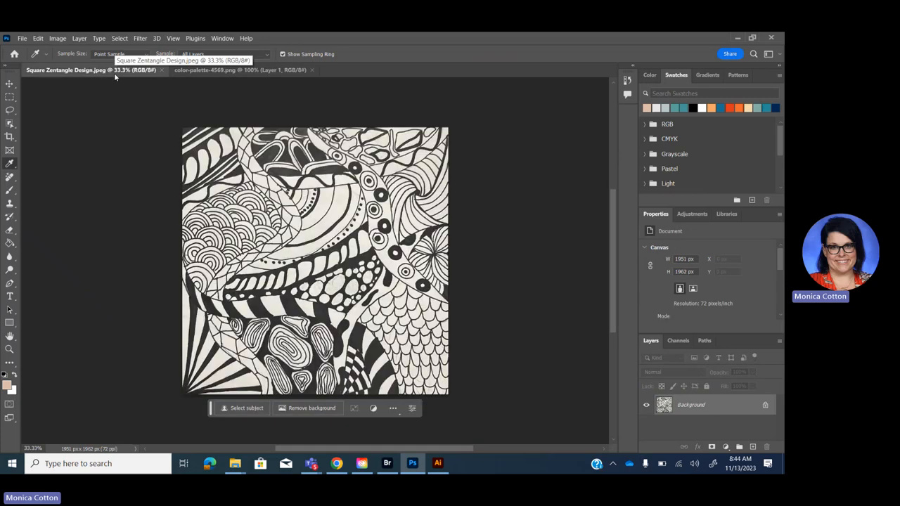
Step: Choose the peach swatch, lighten it slightly in the colour picker, and select the Brush tool
left_click(647, 108)
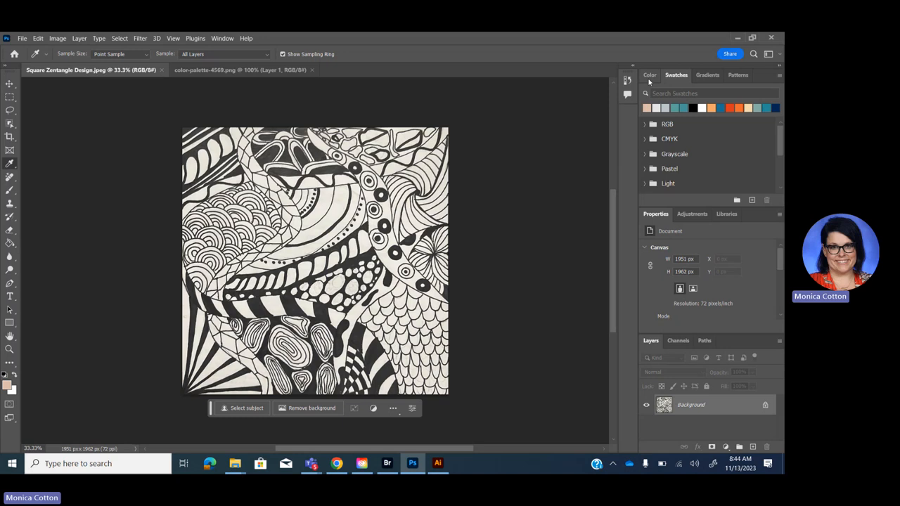
left_click(649, 75)
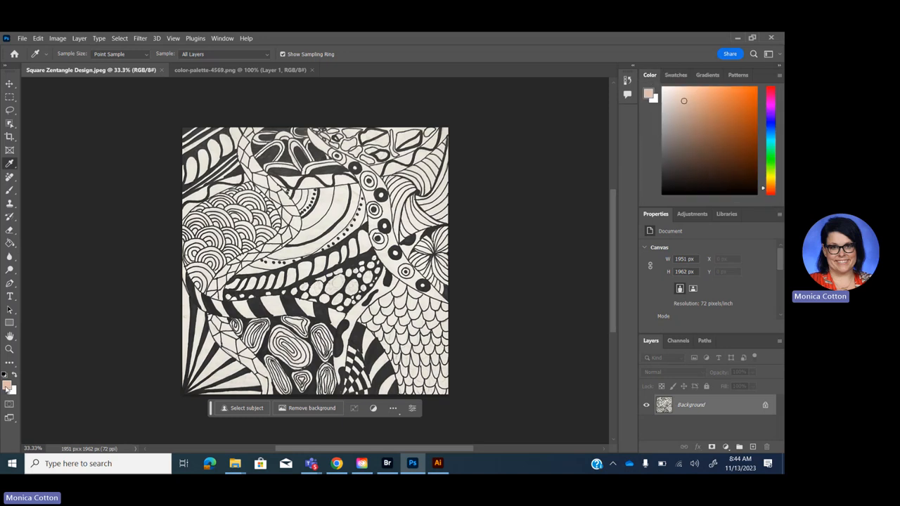
left_click(679, 97)
left_click_drag(668, 93, 677, 95)
left_click(676, 76)
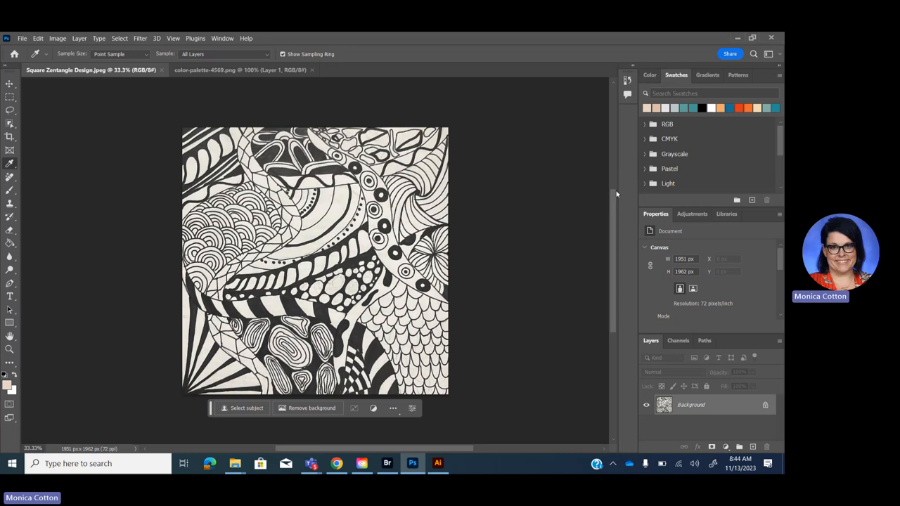
left_click(650, 75)
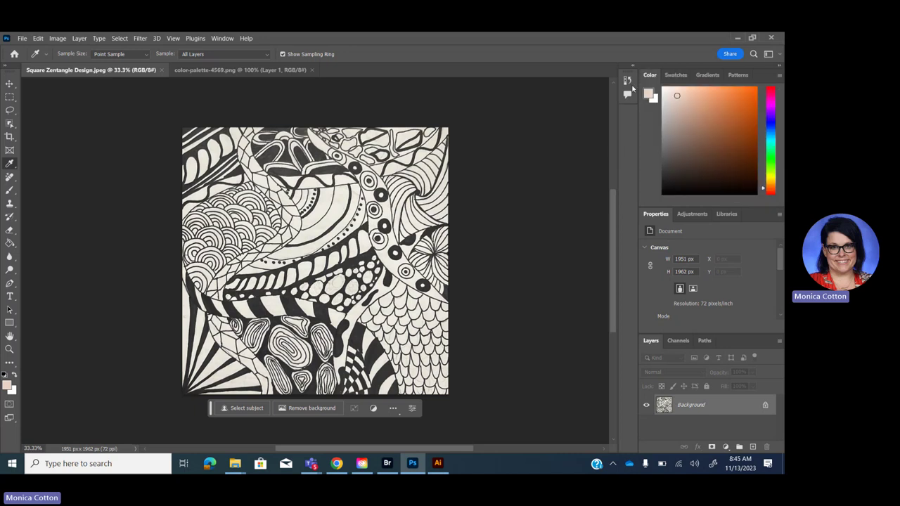
left_click(10, 190)
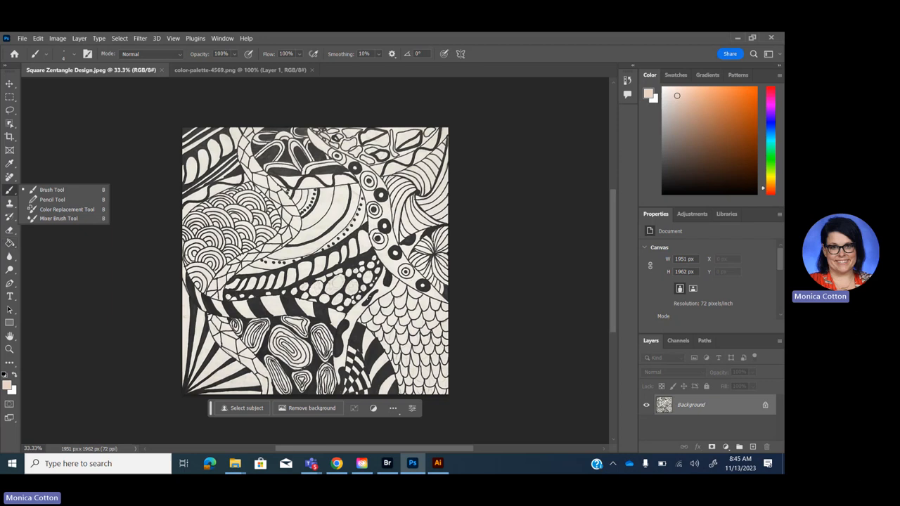
scroll(318, 227, "up", 2)
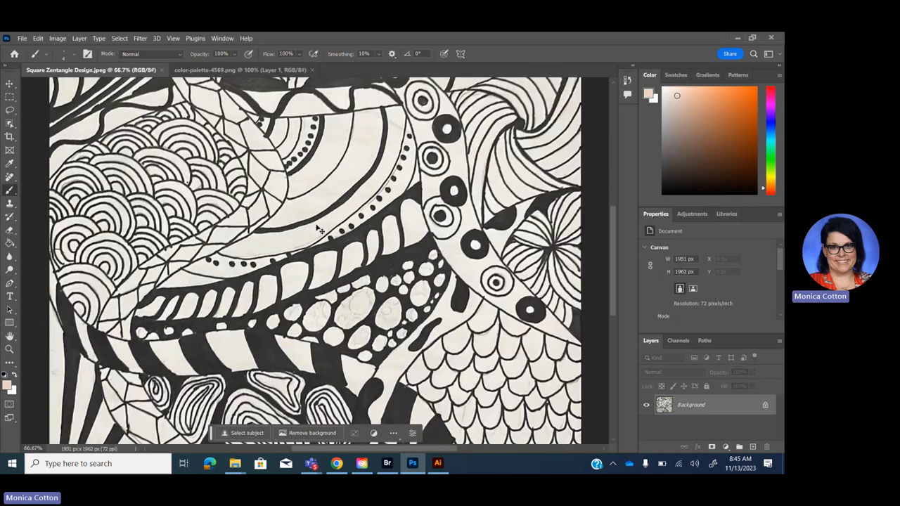
scroll(318, 228, "up", 1)
scroll(318, 228, "down", 1)
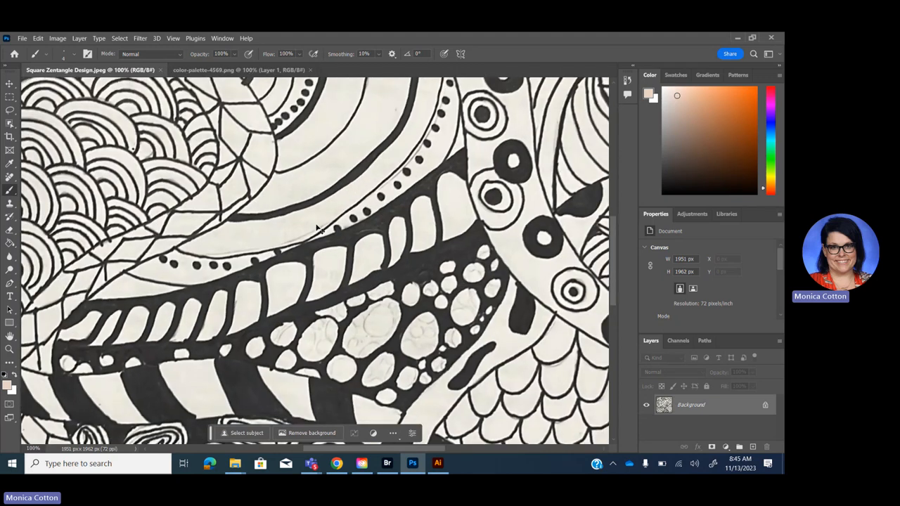
scroll(318, 228, "down", 1)
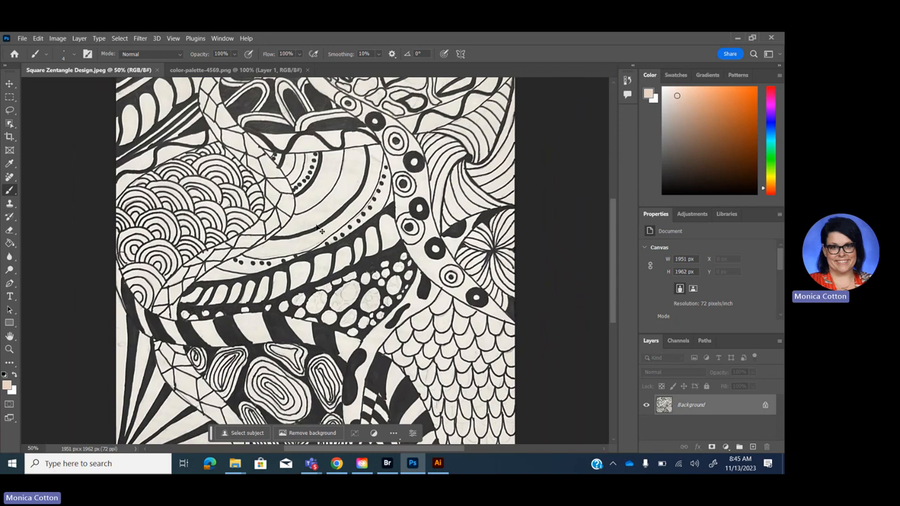
scroll(317, 225, "down", 1)
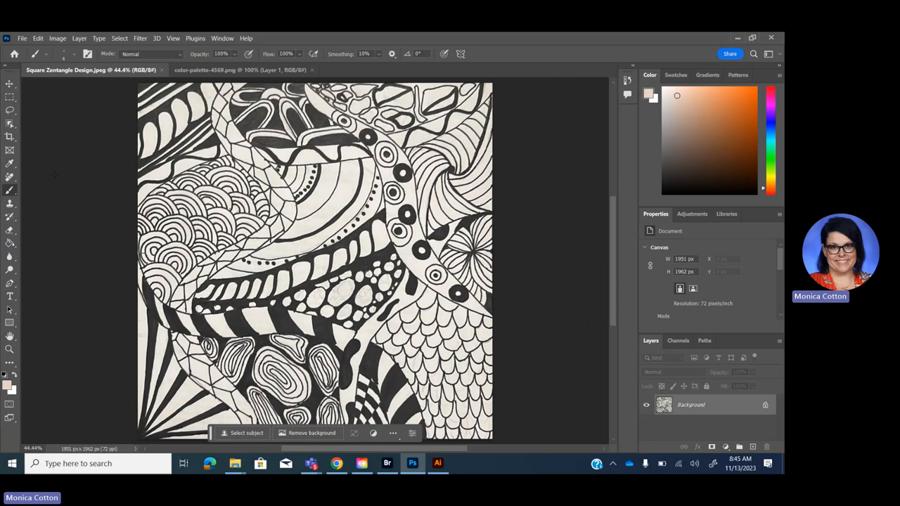
Step: Sample a colour, blank the brush size value and dismiss the Invalid numeric entry errors
left_click(10, 164)
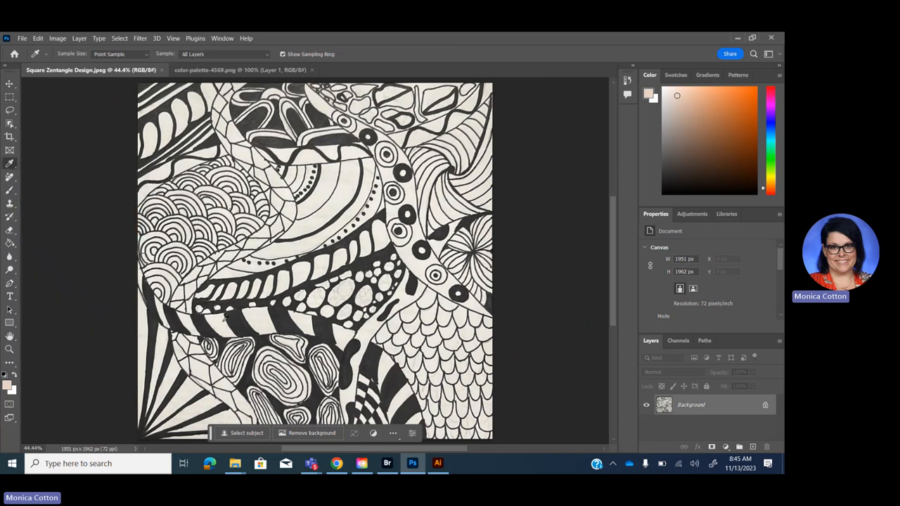
left_click(347, 284)
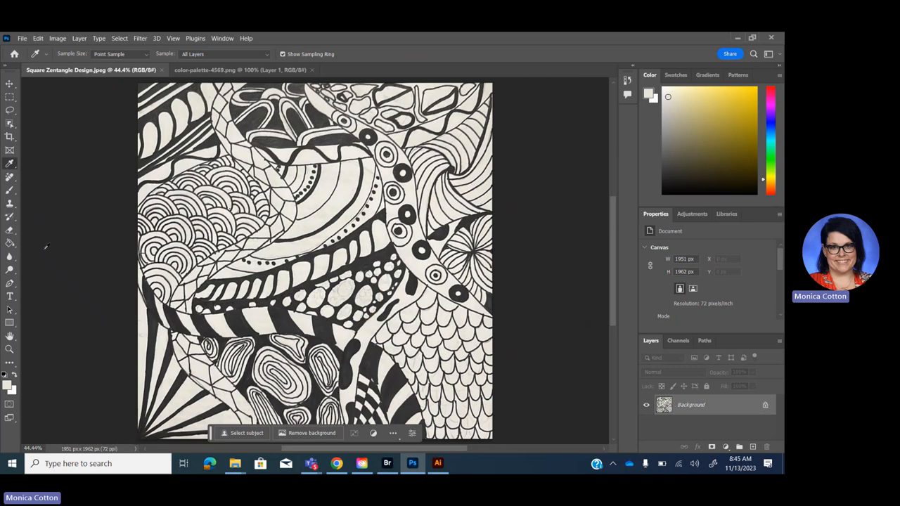
left_click(10, 190)
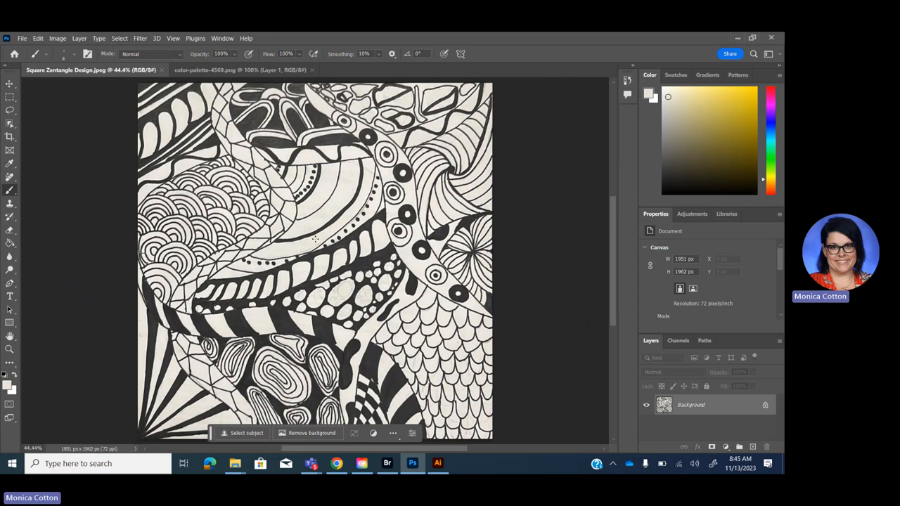
left_click(64, 56)
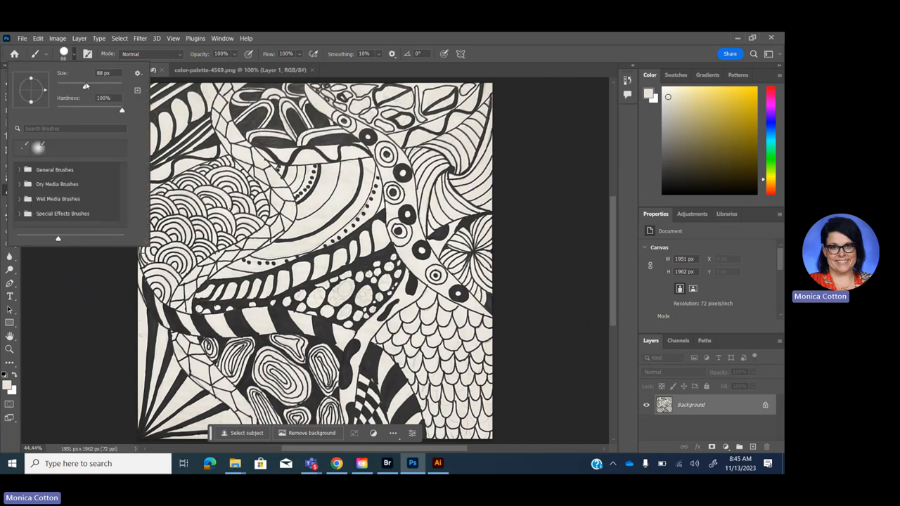
left_click(103, 73)
key("BackSpace")
left_click(538, 228)
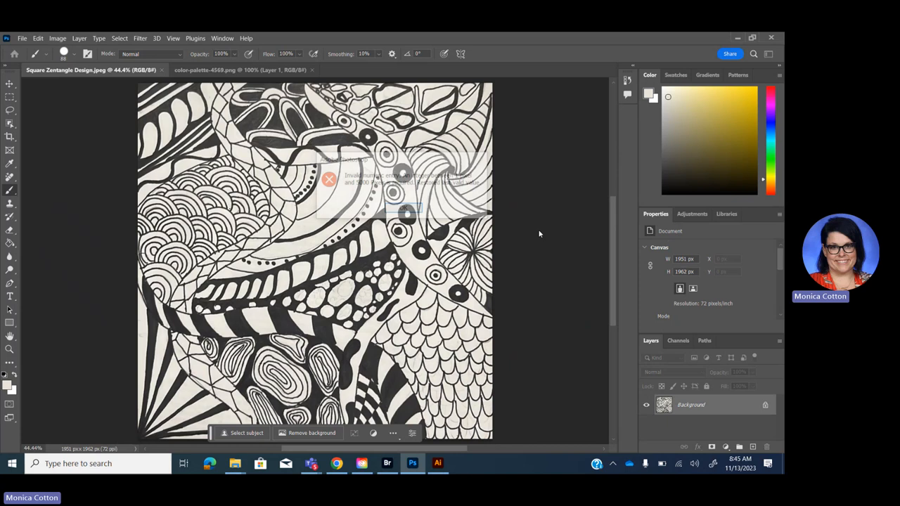
left_click(404, 209)
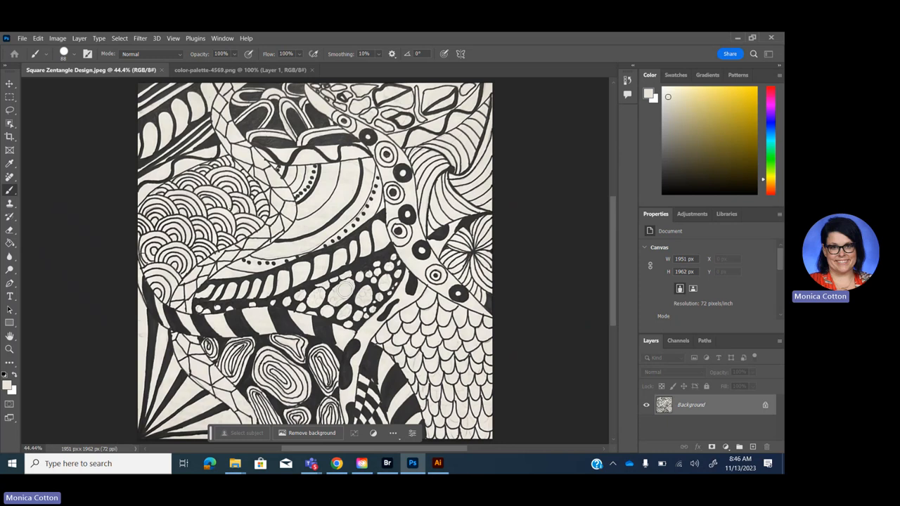
left_click(344, 294)
left_click(404, 208)
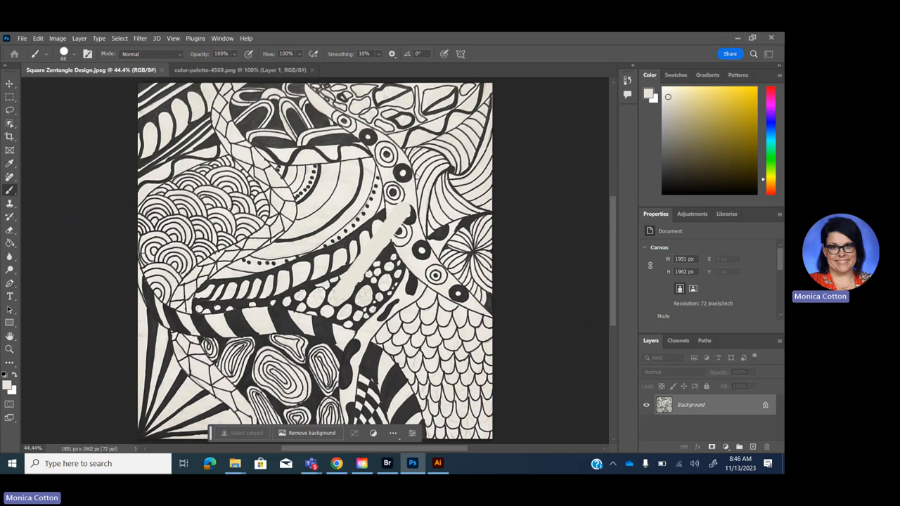
Step: Exit Photoshop, choosing No to discard changes to the zentangle
left_click(24, 39)
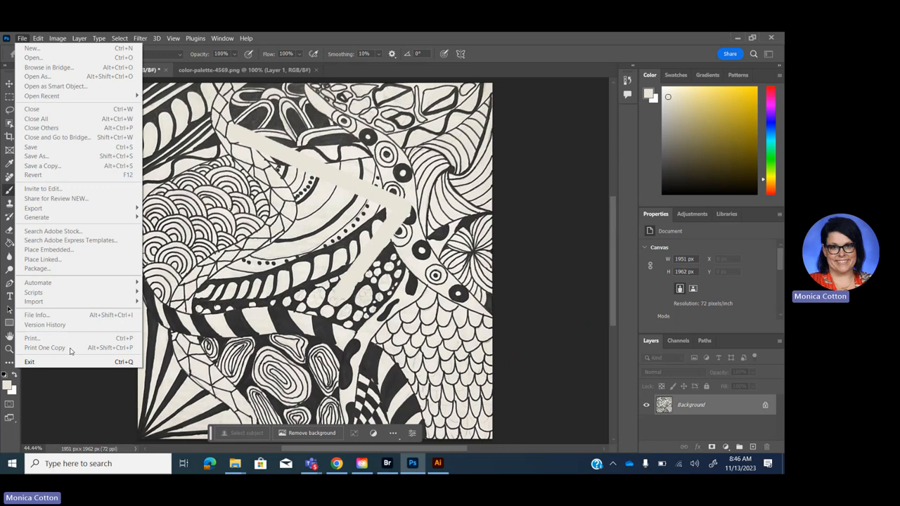
left_click(29, 362)
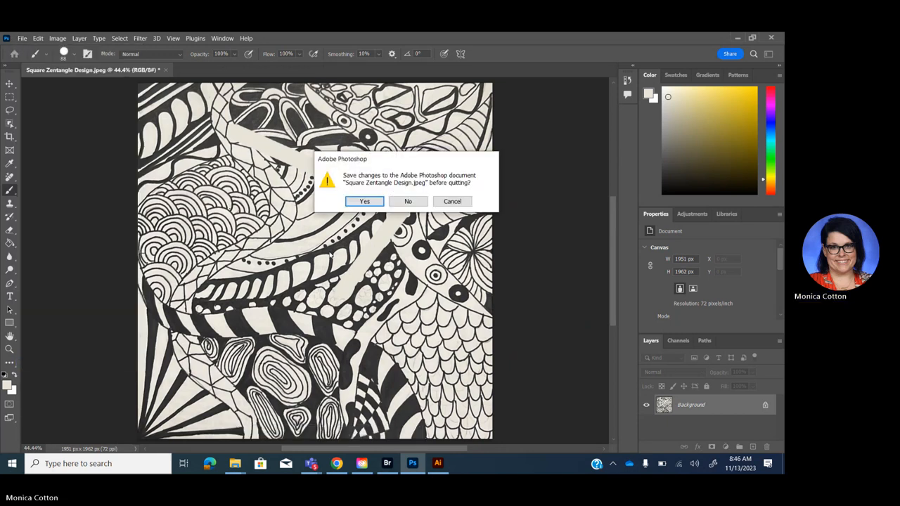
left_click(407, 201)
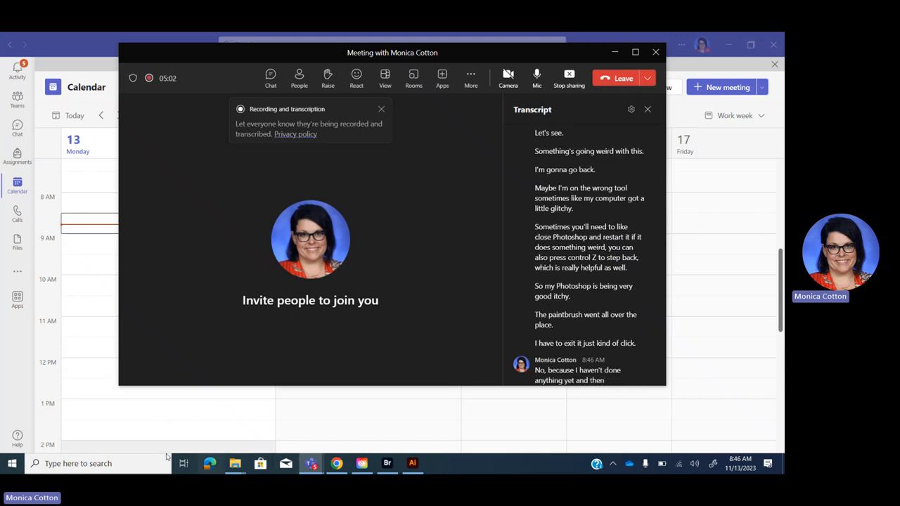
Step: Search the taskbar for 'photo' and launch Adobe Photoshop 2023, then dismiss the search panel
left_click(105, 463)
type("photo")
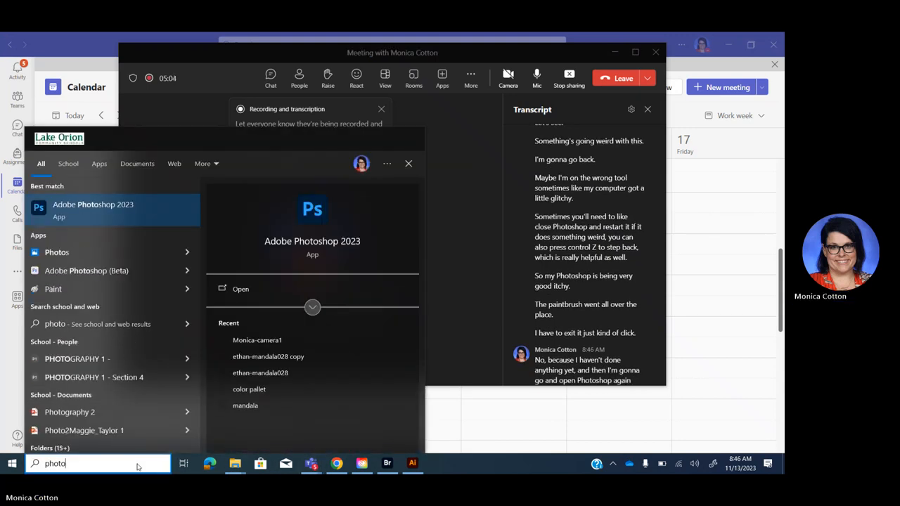
left_click(100, 210)
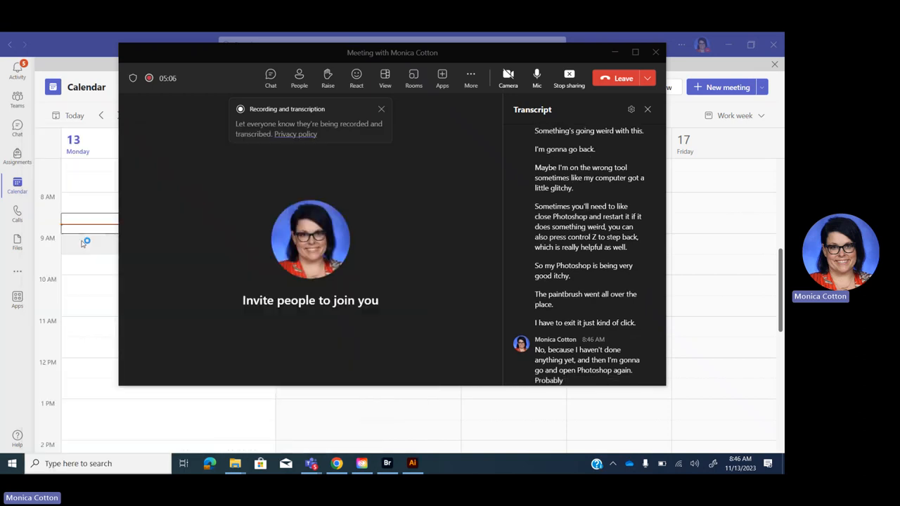
left_click(103, 463)
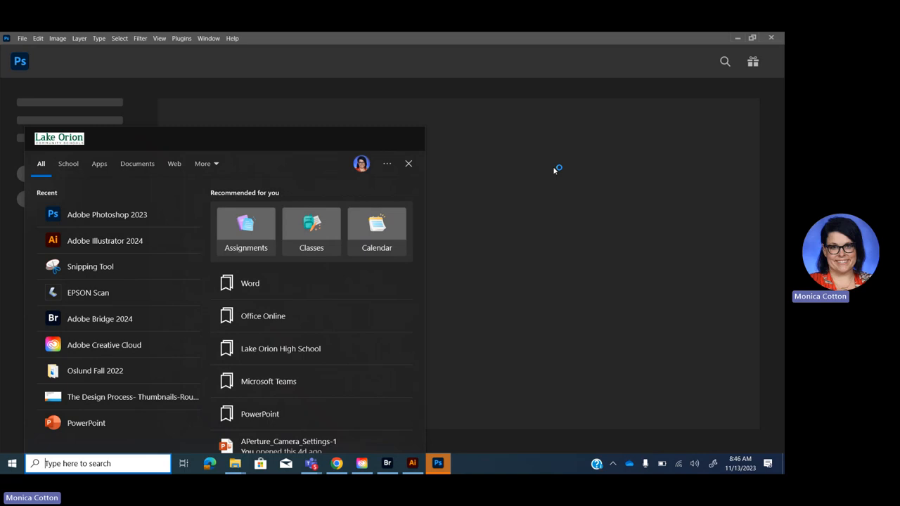
left_click(409, 164)
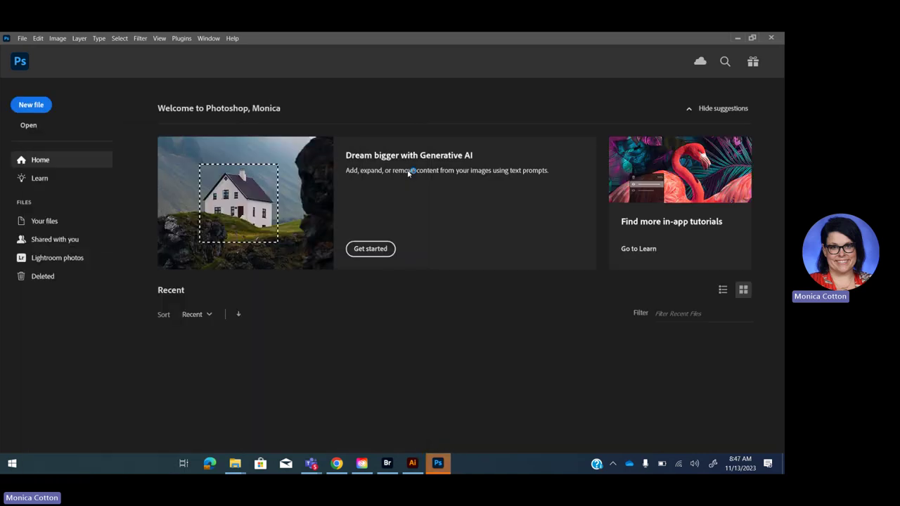
Step: Open color-palette-4569.png via File > Open and show the Swatches panel
left_click(24, 128)
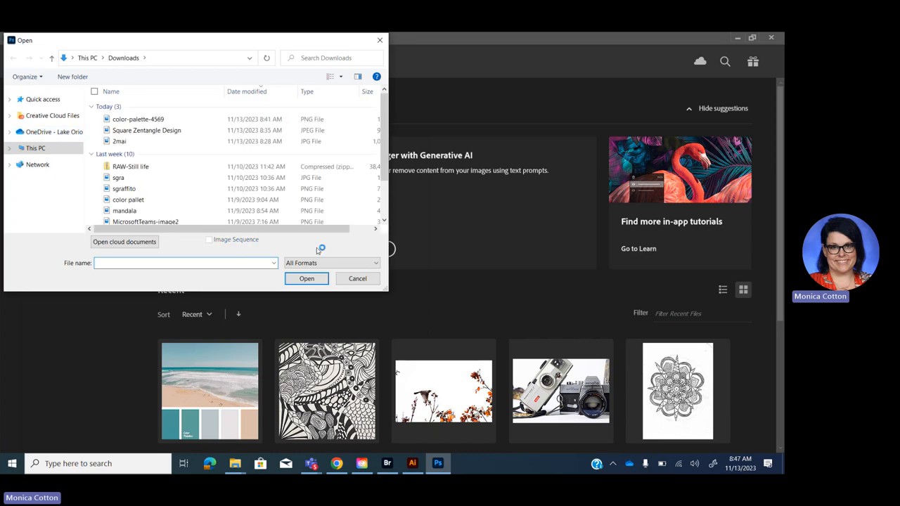
left_click(357, 278)
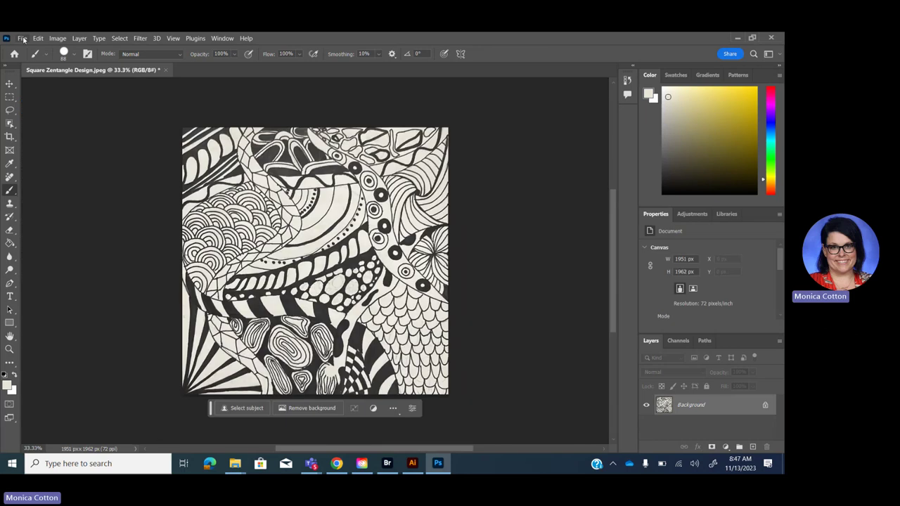
left_click(22, 38)
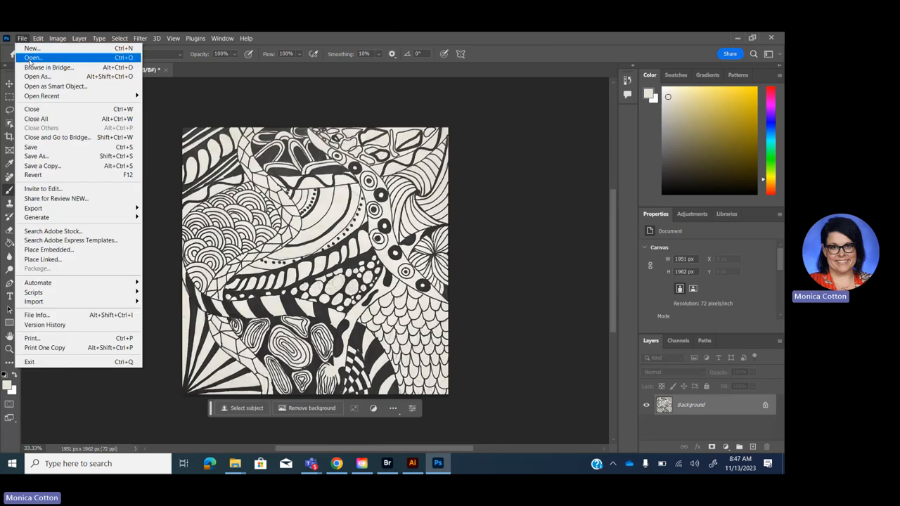
left_click(32, 57)
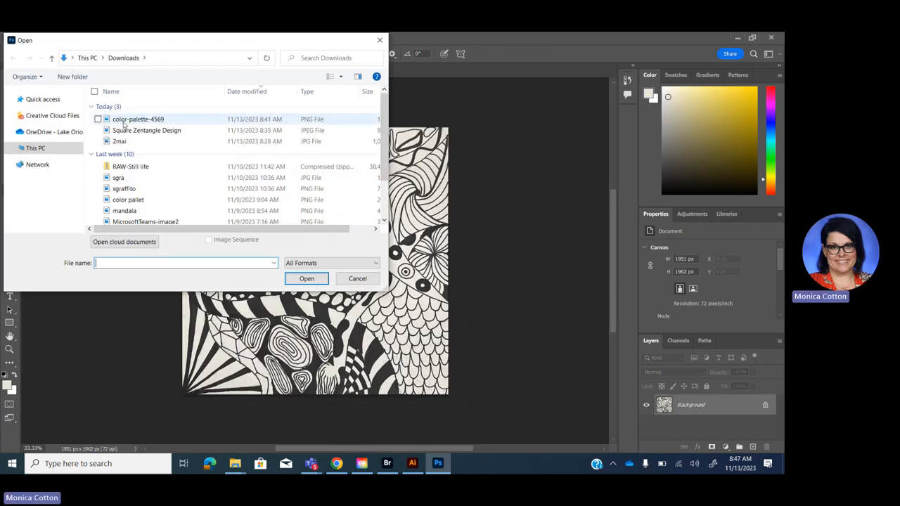
double_click(137, 119)
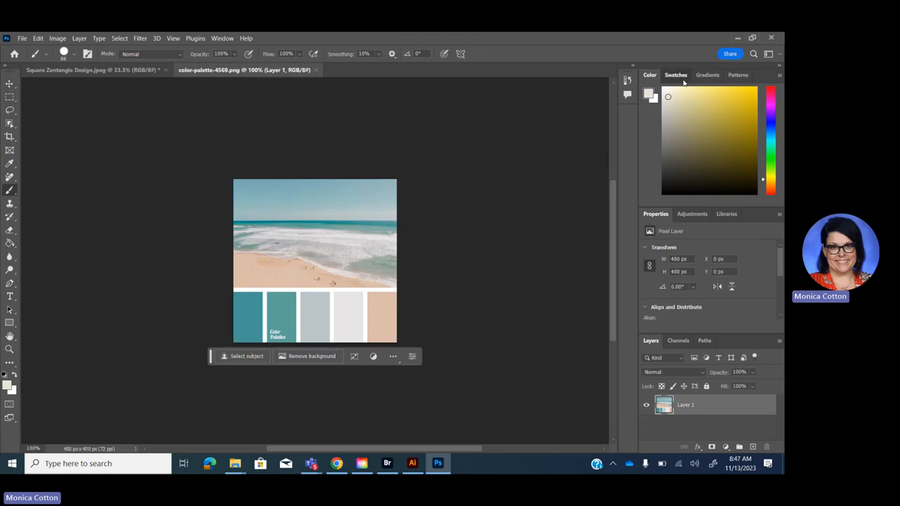
left_click(675, 75)
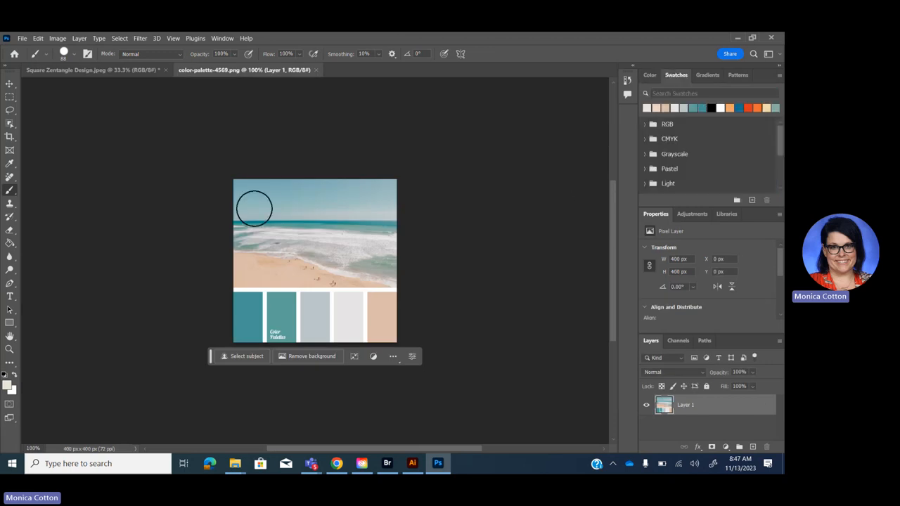
Step: Zoom into the zentangle and dab small black brush strokes to seal line gaps near the striped section
left_click(83, 70)
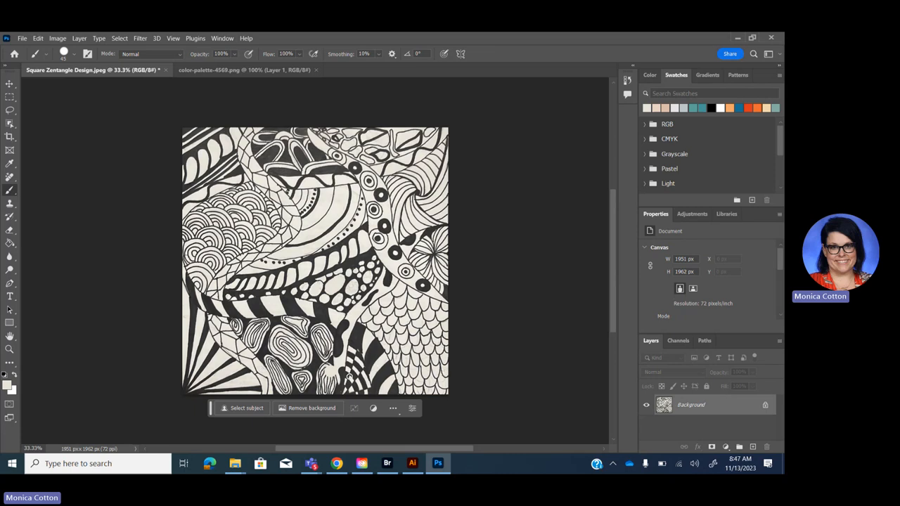
key("ctrl+plus")
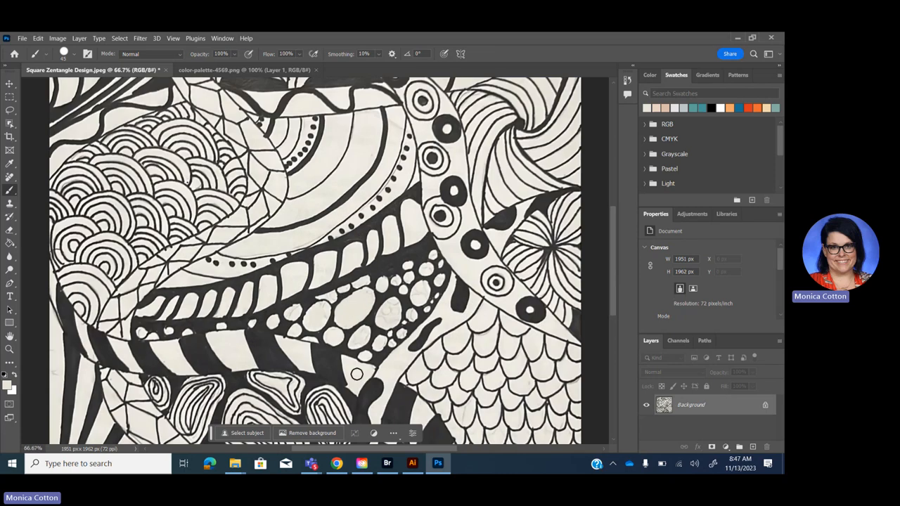
scroll(345, 352, "down", 3)
scroll(345, 352, "down", 2)
left_click(345, 351)
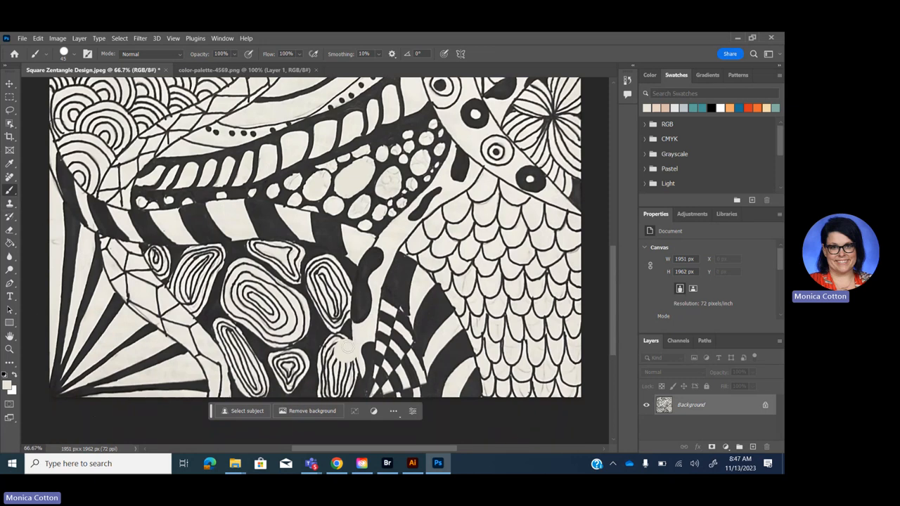
key("i")
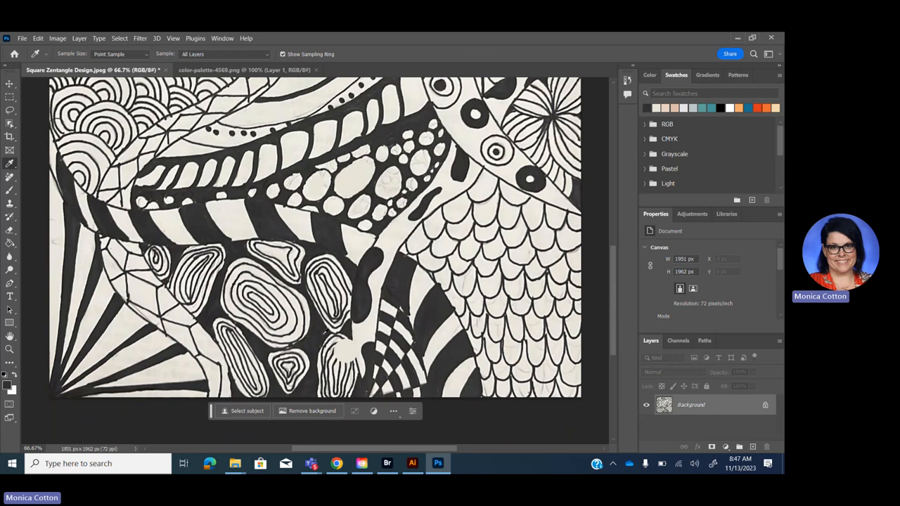
key("b")
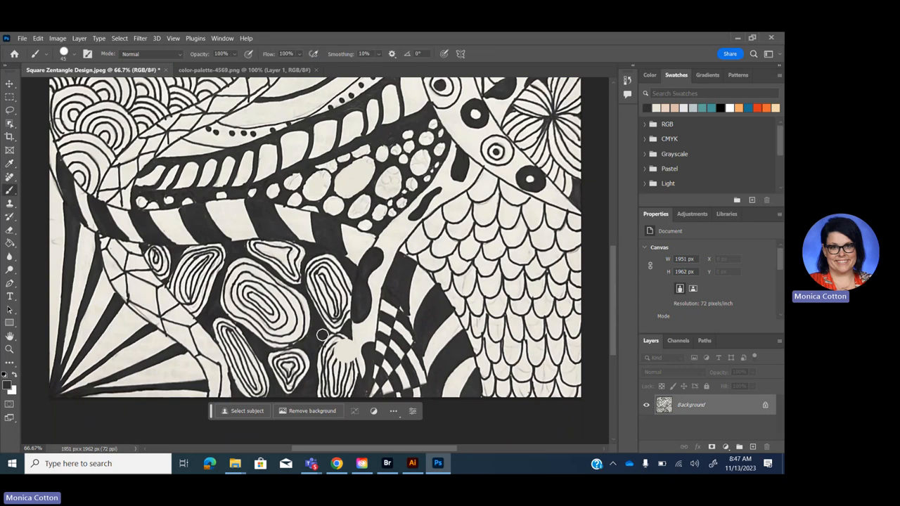
key("bracketleft")
key("bracketleft")
left_click(338, 355)
left_click(346, 350)
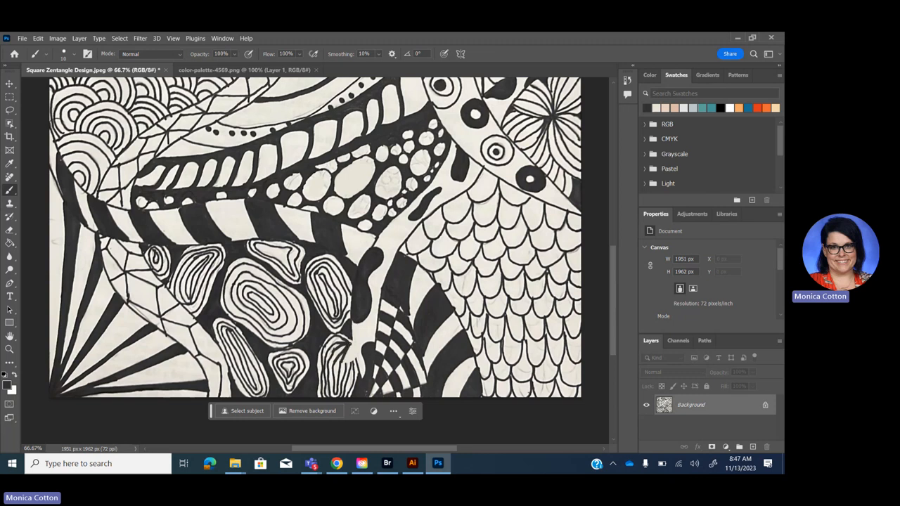
left_click_drag(347, 360, 352, 343)
Step: Paint-bucket the curved band of circles with peach, undoing an accidental fill of the lines
left_click(10, 242)
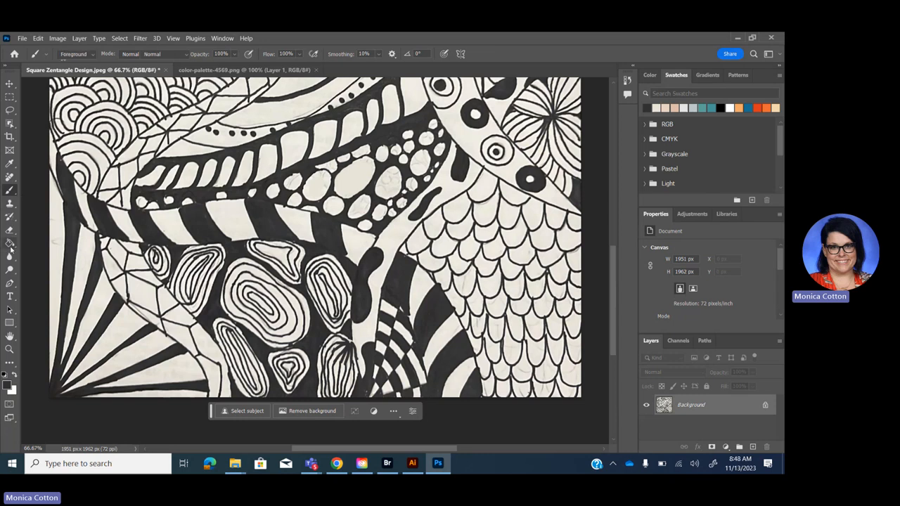
left_click(56, 243)
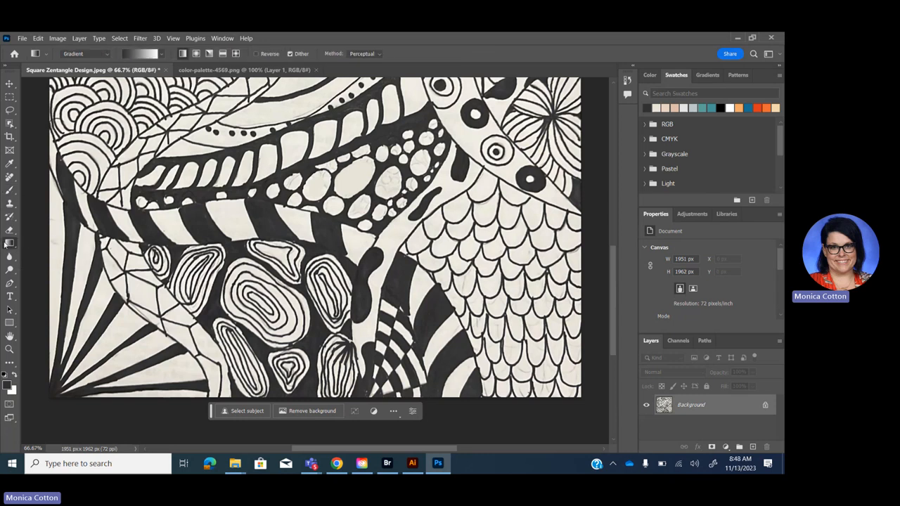
right_click(10, 244)
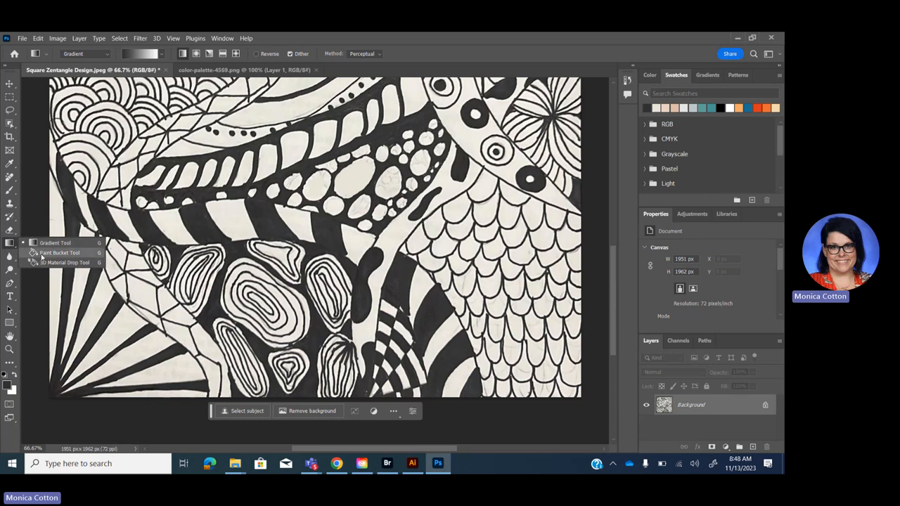
left_click(41, 255)
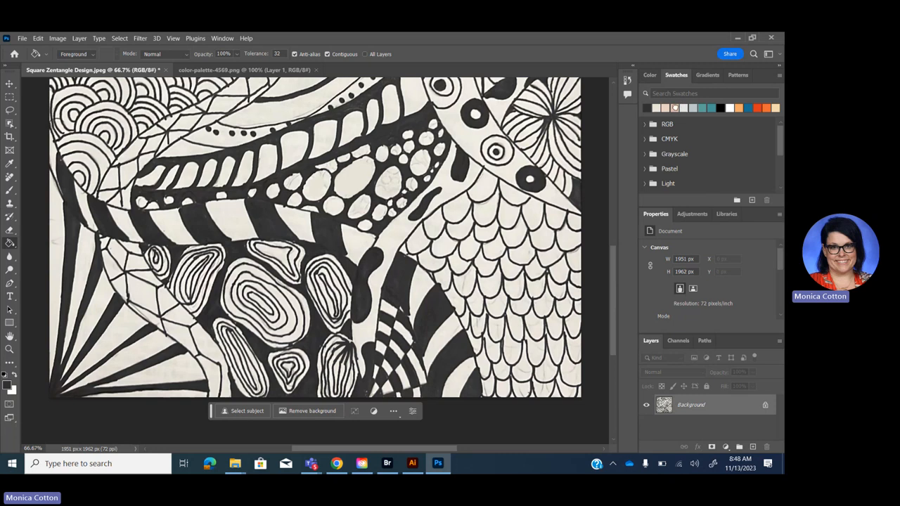
left_click(682, 107)
left_click(477, 141)
scroll(478, 141, "up", 2)
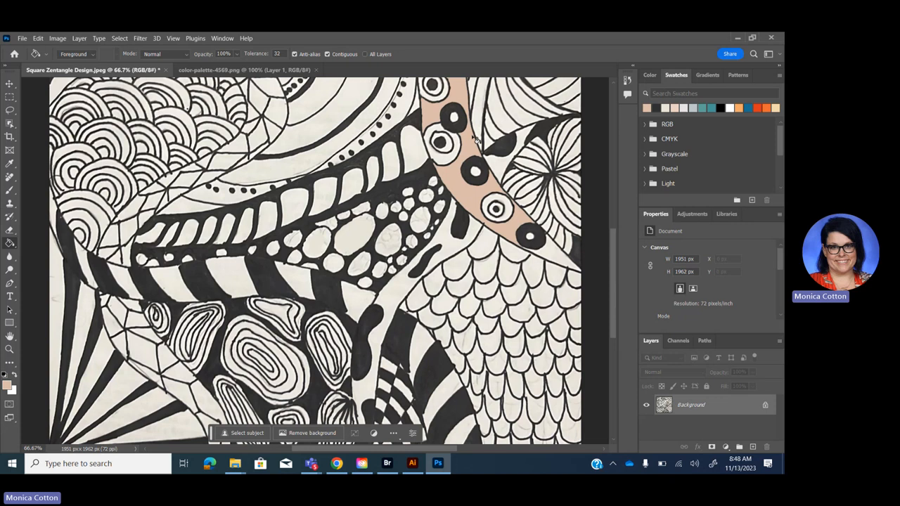
scroll(477, 140, "up", 4)
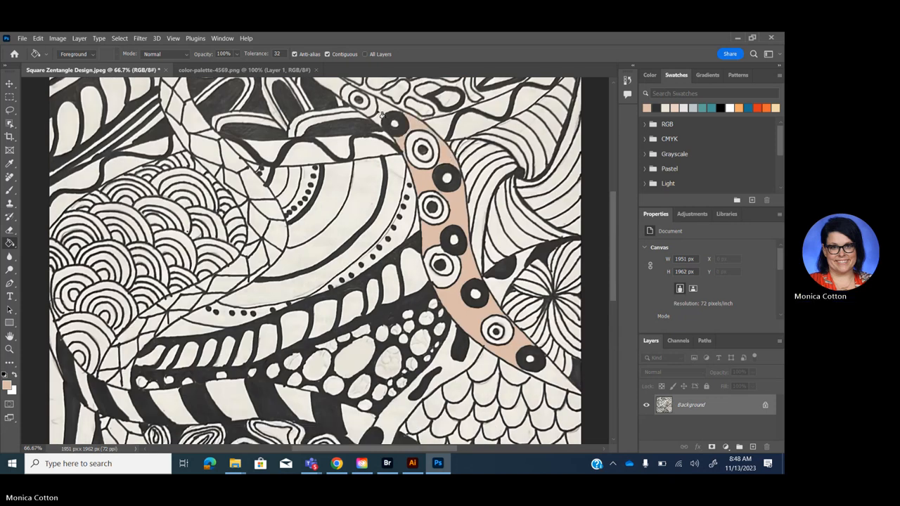
left_click(382, 113)
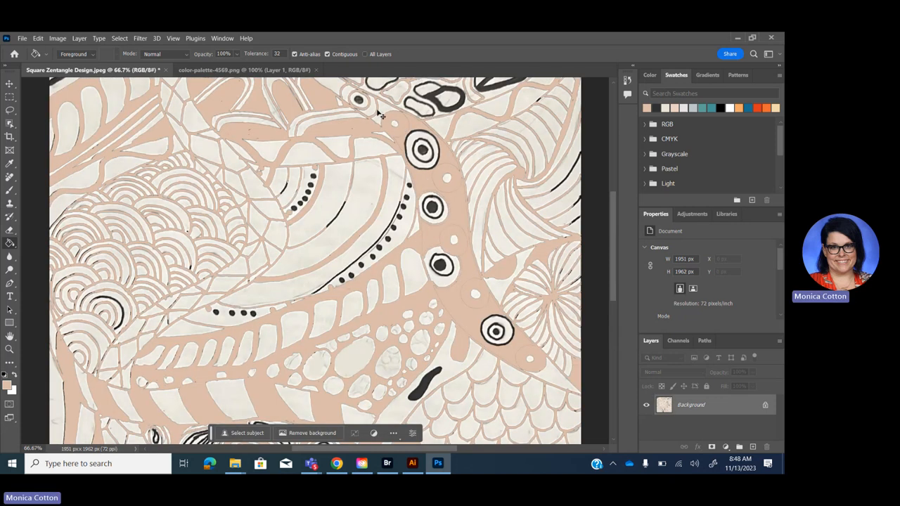
key("ctrl+z")
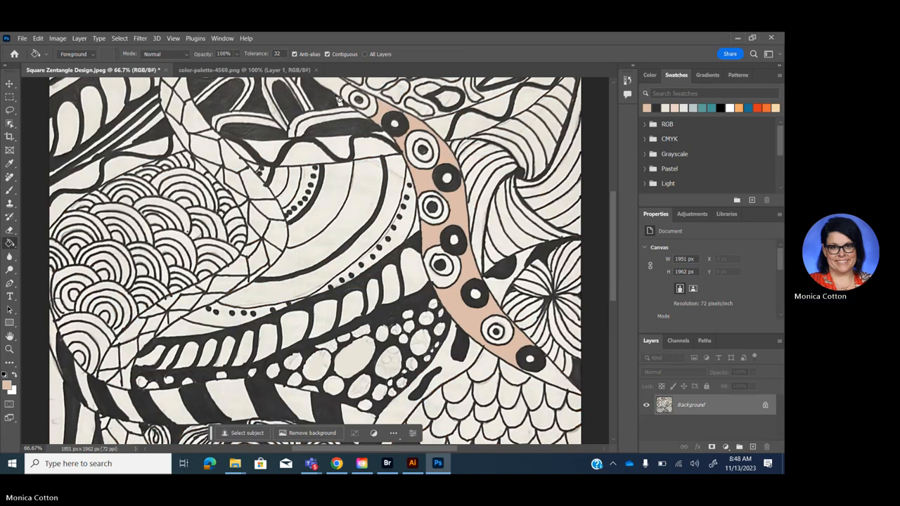
scroll(338, 91, "up", 3)
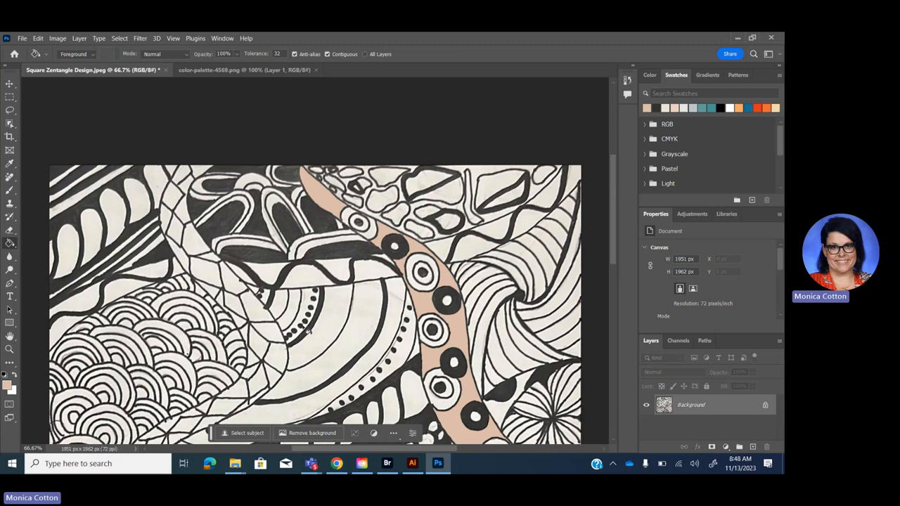
scroll(308, 324, "down", 5)
scroll(307, 329, "right", 3)
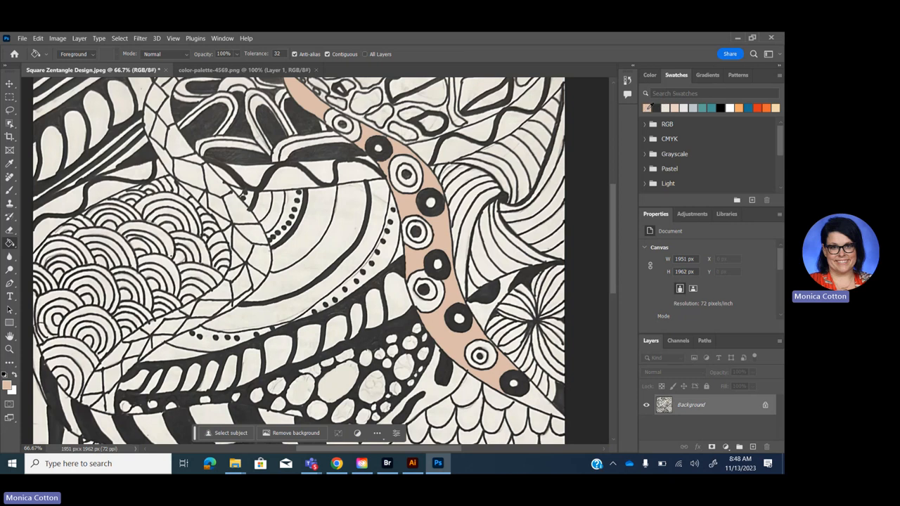
left_click(11, 391)
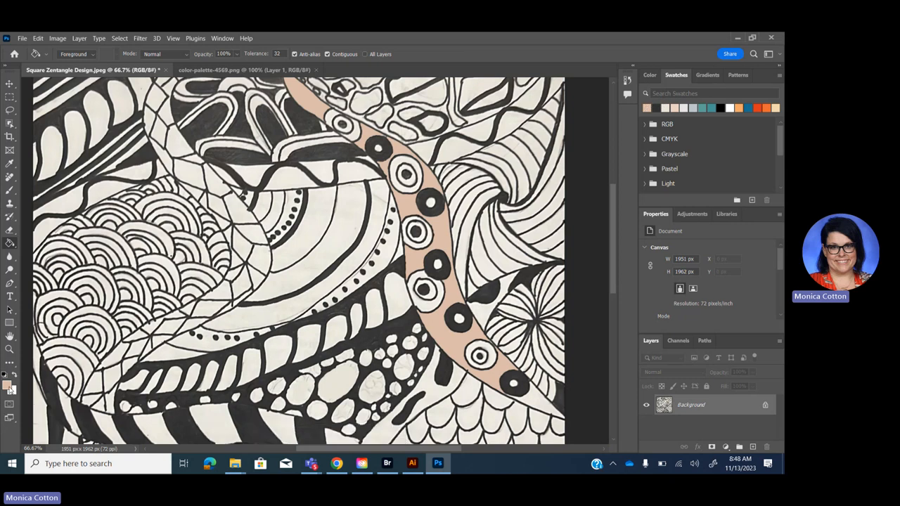
left_click(268, 117)
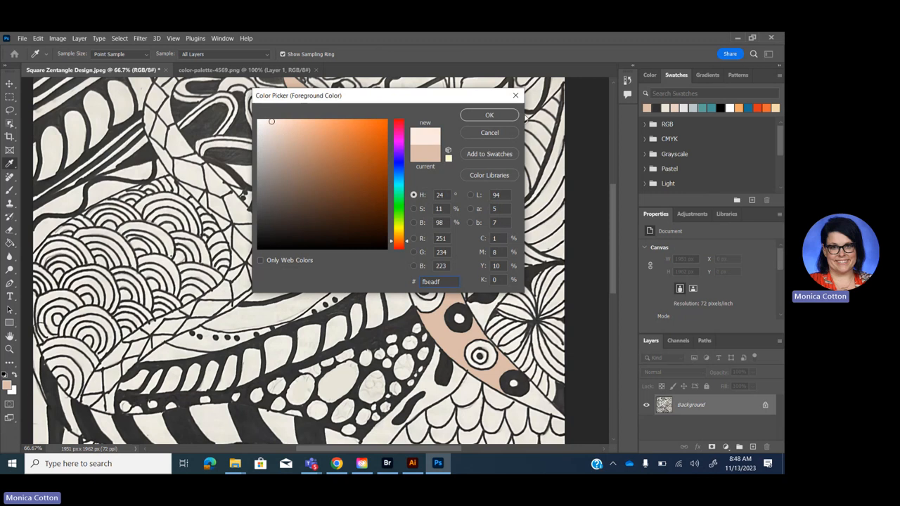
left_click(490, 115)
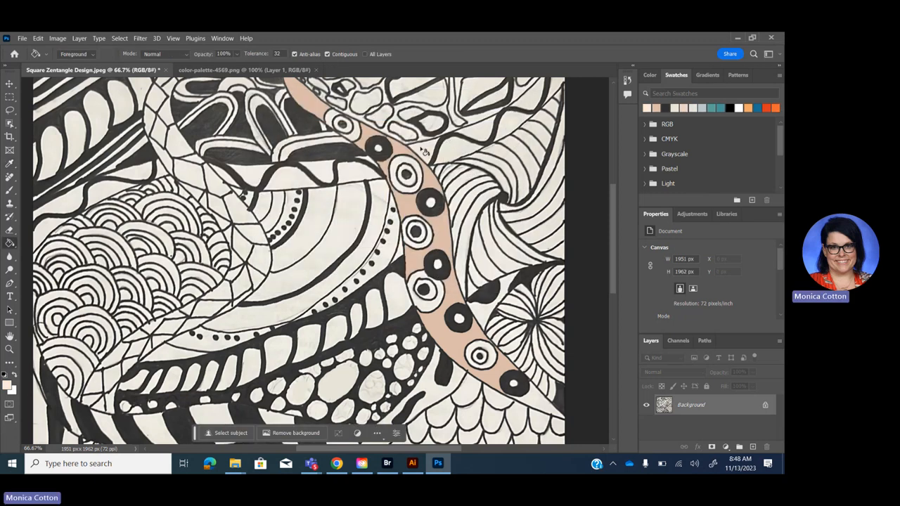
right_click(486, 133)
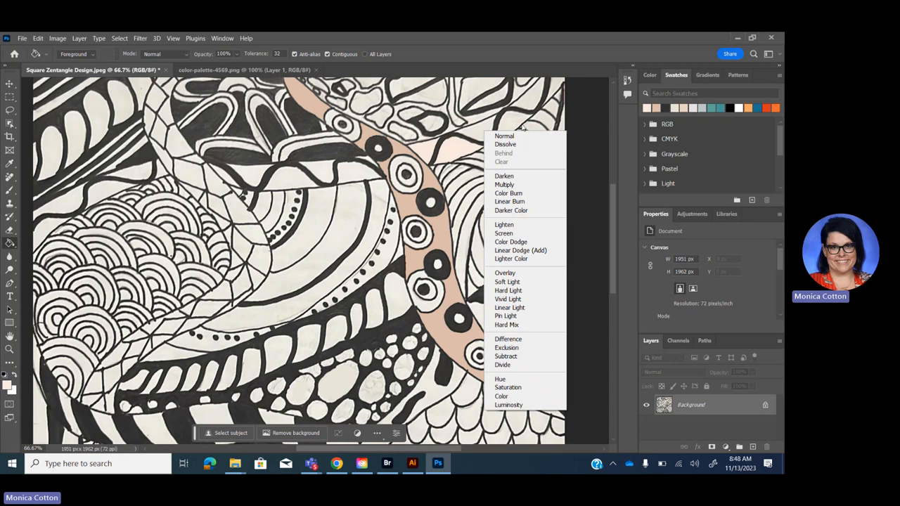
key("Escape")
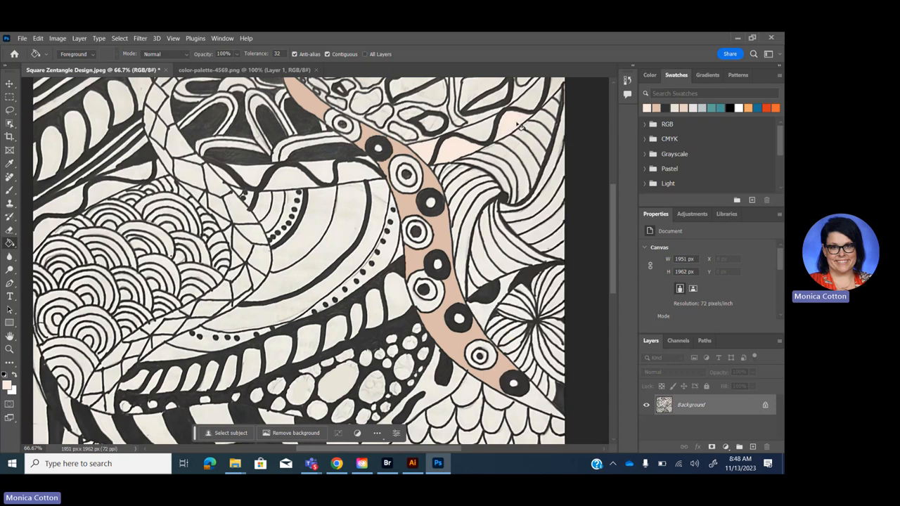
right_click(502, 138)
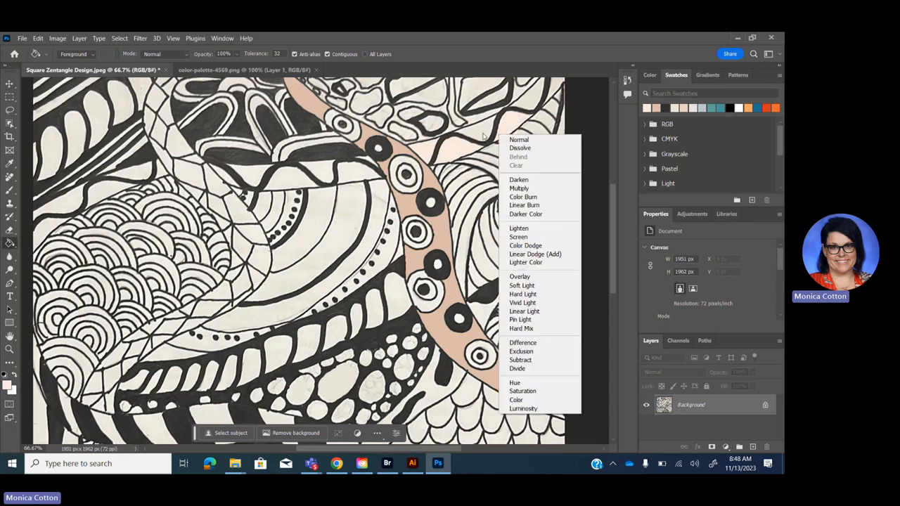
left_click(484, 135)
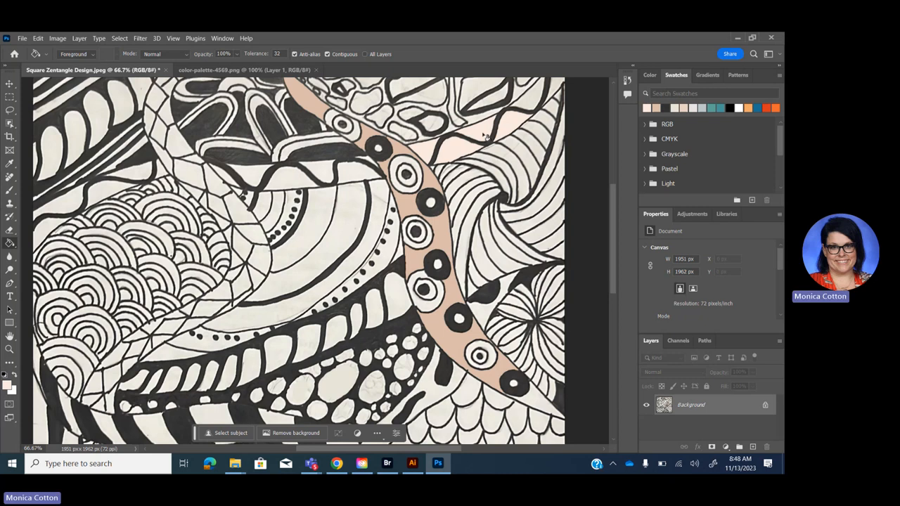
Step: Paint-bucket the two curved arcs left of the peach band with teal
left_click(716, 106)
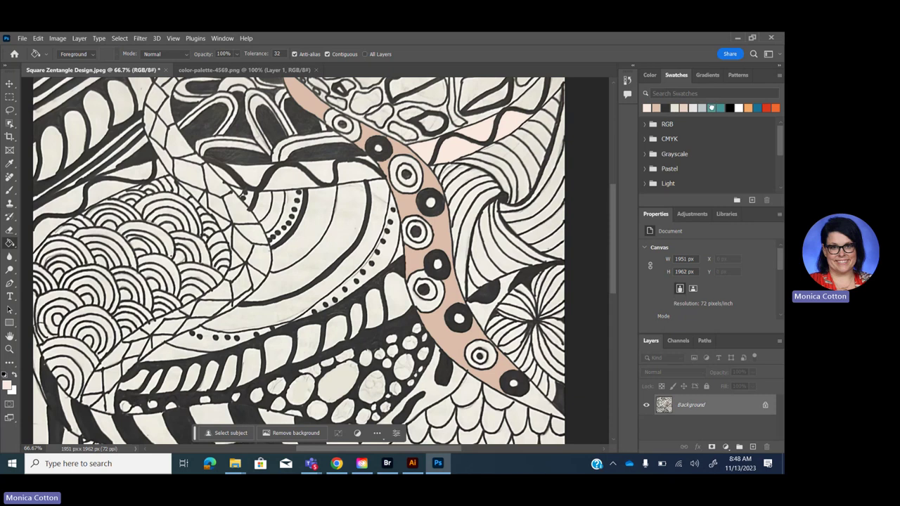
left_click(354, 200)
left_click(260, 314)
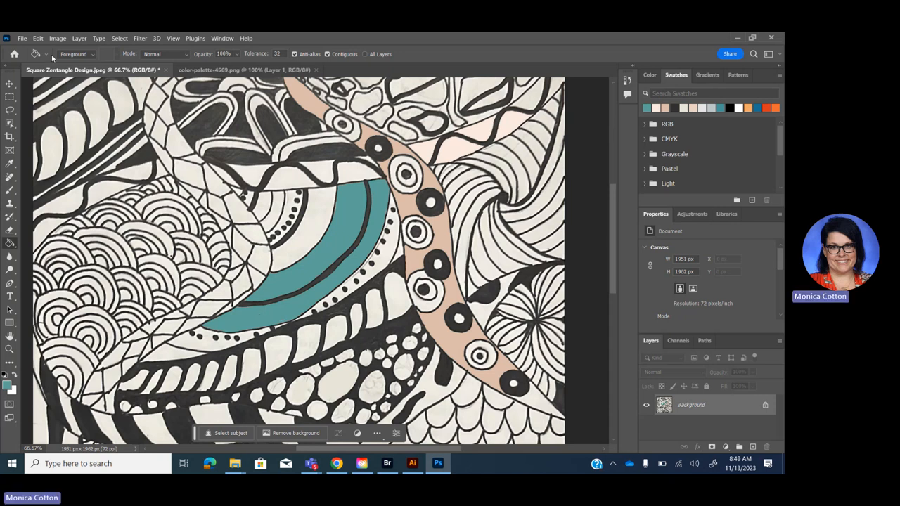
left_click(23, 38)
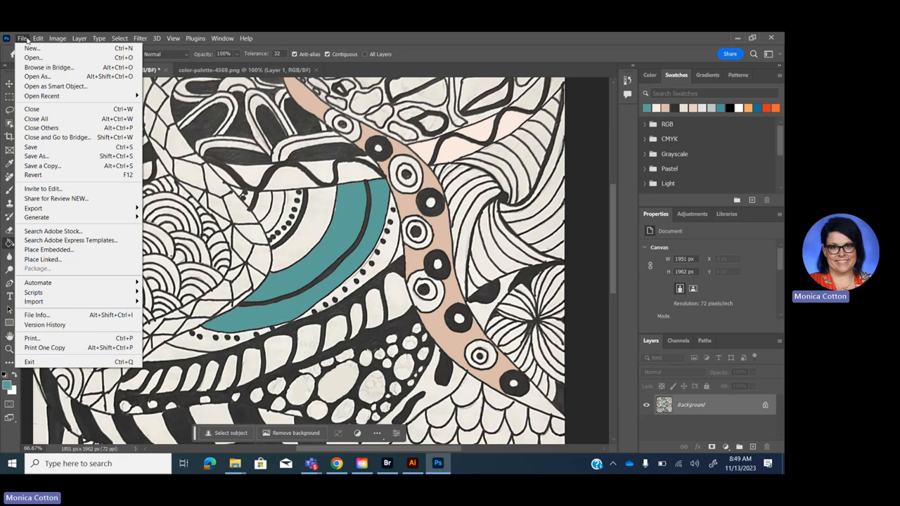
Step: Save as 'Monica-Square Zentangle Design' JPEG with quality raised to 12 (Maximum)
left_click(35, 156)
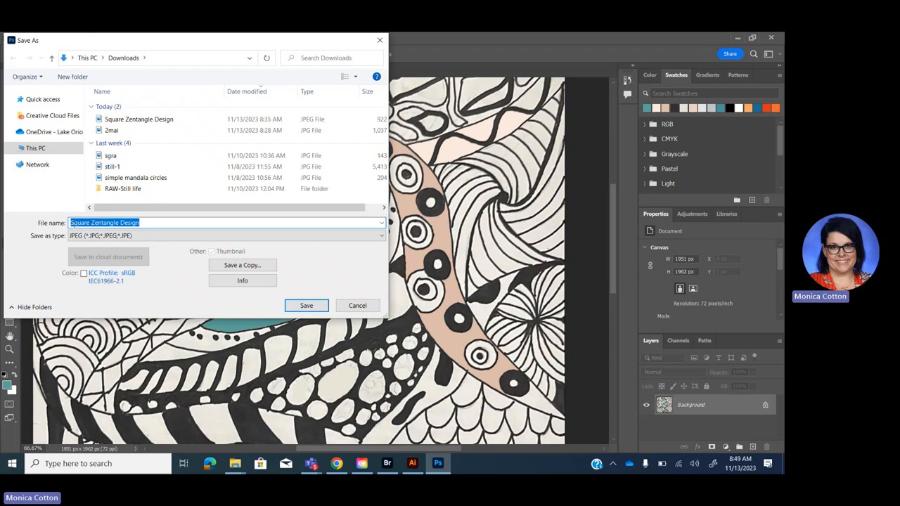
key("Home")
type("Monica-")
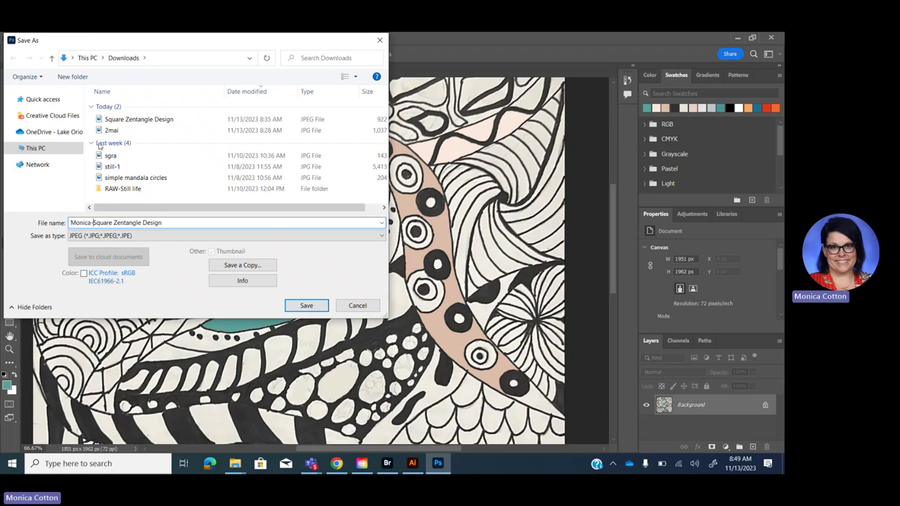
left_click(306, 306)
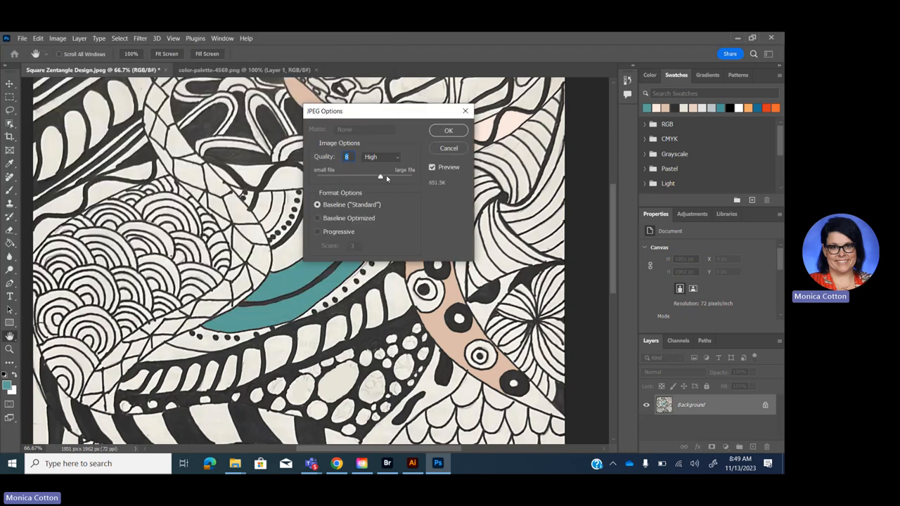
left_click_drag(380, 176, 413, 179)
Step: Confirm the JPEG save, fill the wavy band above the arcs with teal and save again
left_click(449, 131)
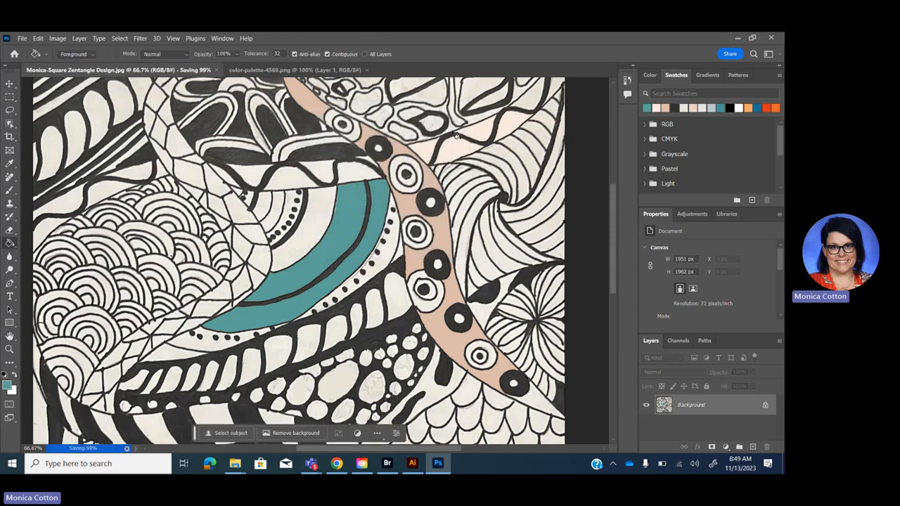
left_click(258, 181)
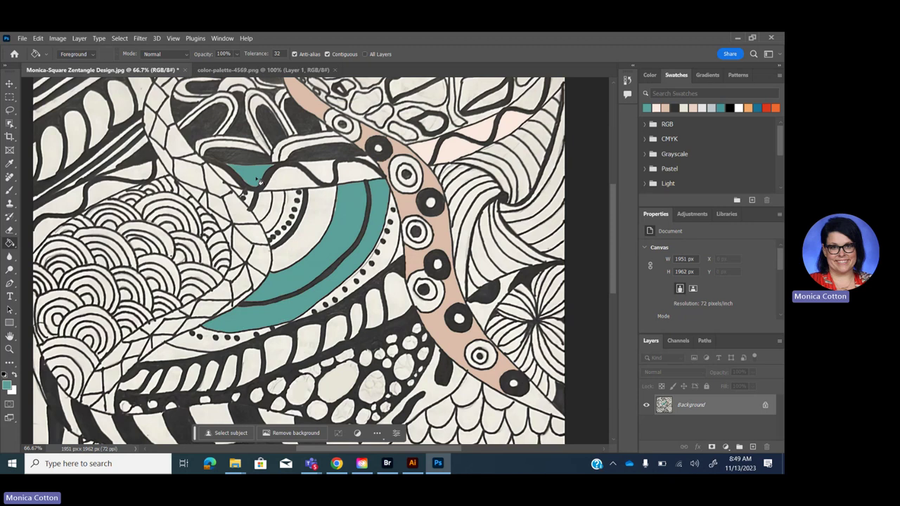
left_click(292, 184)
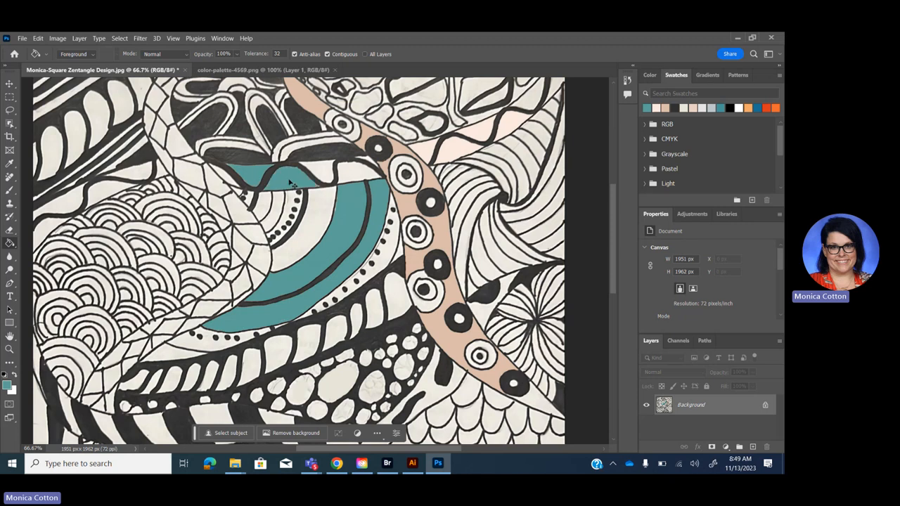
key("ctrl+s")
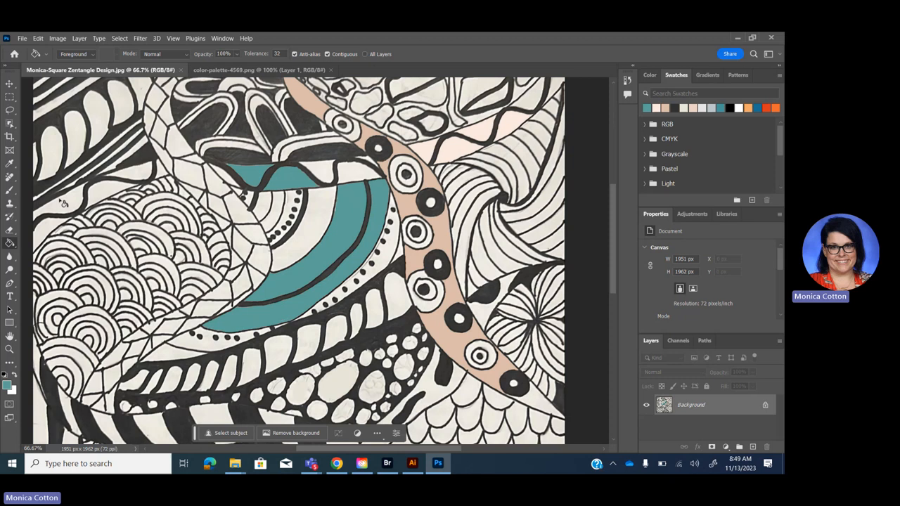
Step: Fill three left-edge regions, a small scallop-pattern area and a scallop shape with teal
left_click(63, 202)
left_click(104, 198)
left_click(53, 226)
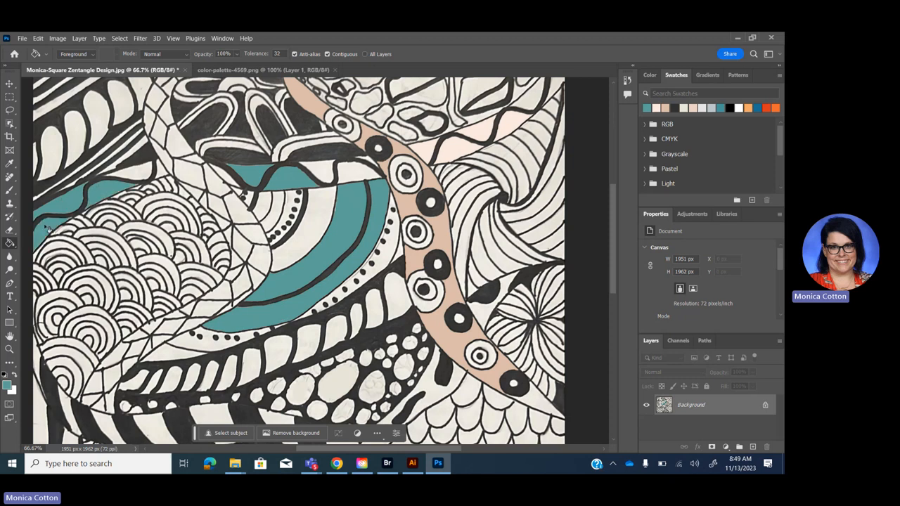
left_click(128, 174)
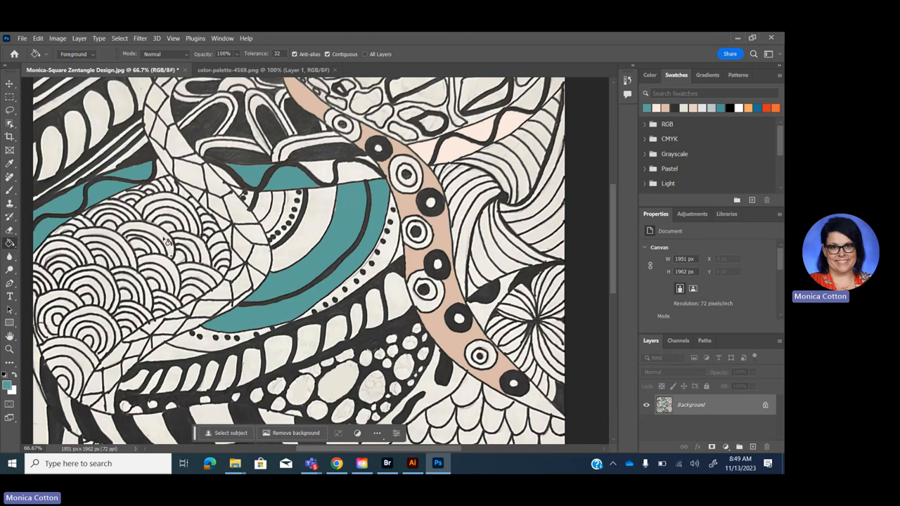
left_click(167, 247)
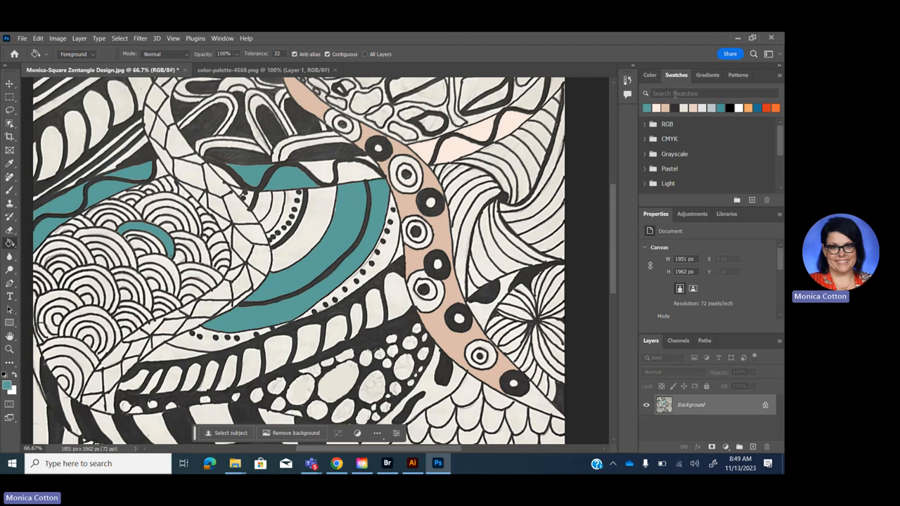
Step: Fill two scallop rings with successively lighter teal tints from the Color panel spectrum
left_click(650, 75)
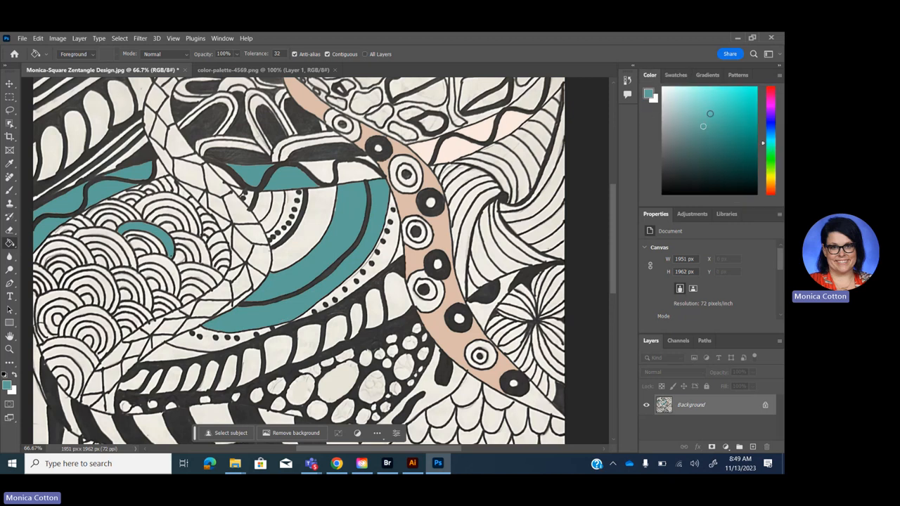
left_click(684, 98)
left_click(153, 241)
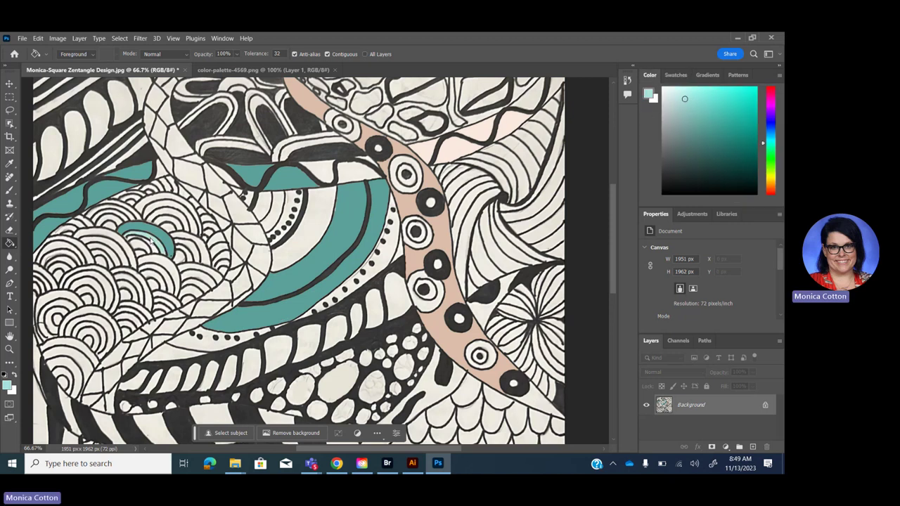
left_click(675, 93)
left_click(158, 252)
Step: Fill one ring with a near-white tint, then refill another ring with the original teal
left_click(665, 93)
left_click(138, 245)
left_click(728, 112)
left_click(142, 259)
Step: Zoom out to 25% so the whole zentangle fits on screen
key("ctrl+minus")
key("ctrl+minus")
key("ctrl+minus")
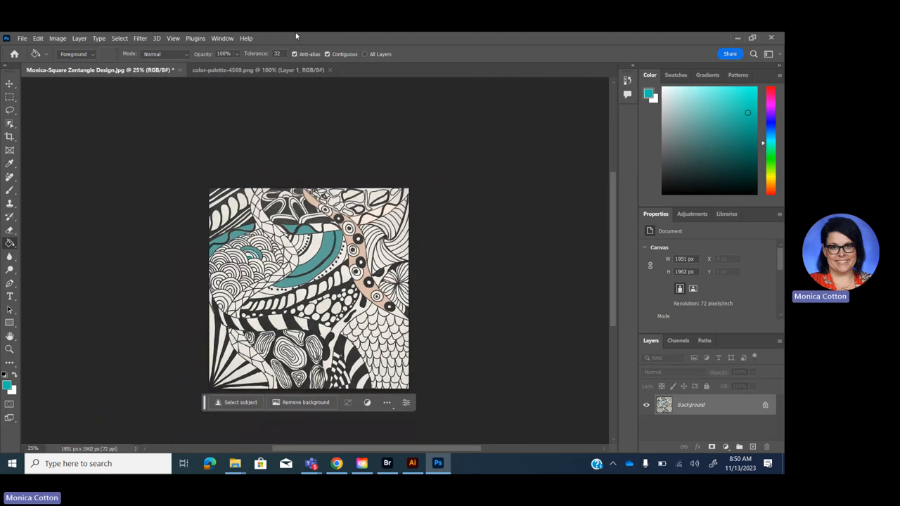